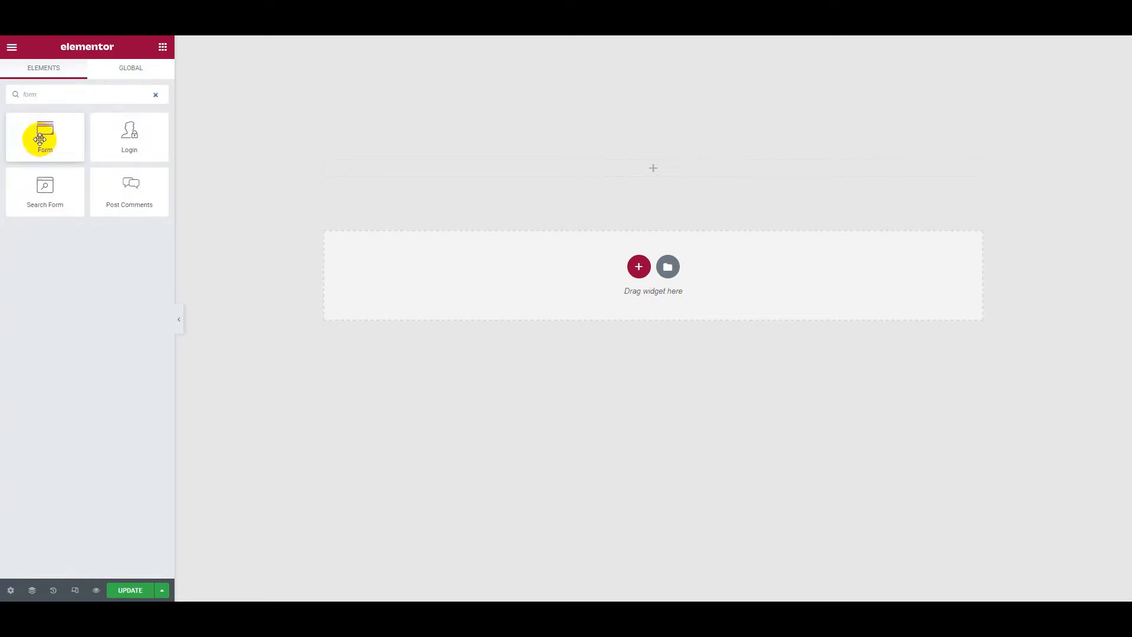
# Step: Add a Form widget to the empty section and set its column's padding to 80 px on all sides
pyautogui.moveTo(38, 139); pyautogui.dragTo(684, 171)
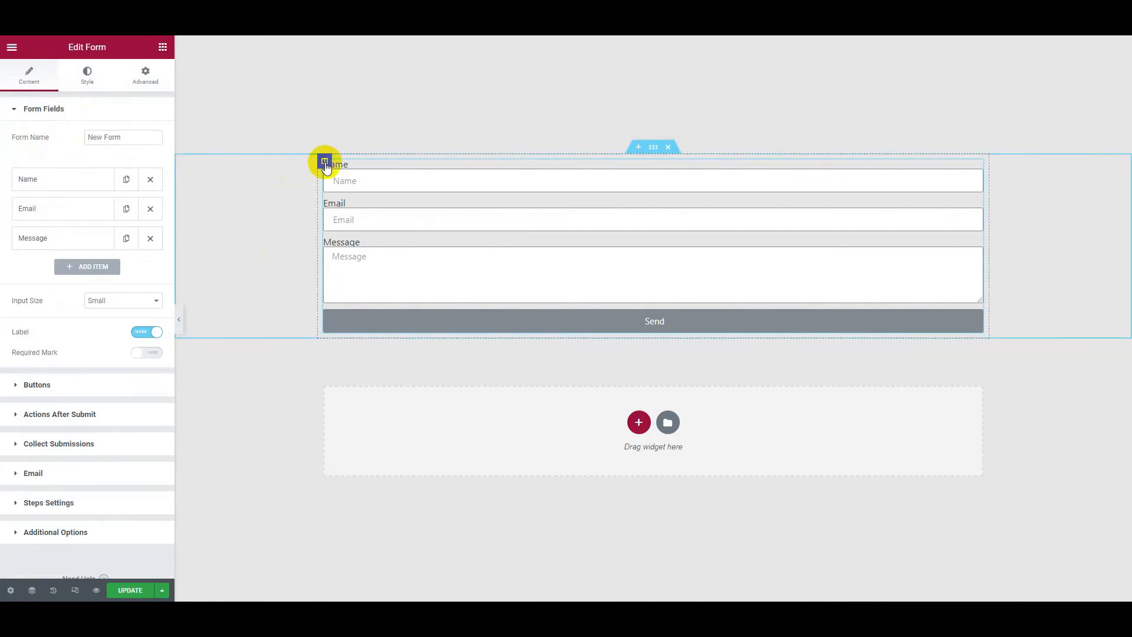
pyautogui.click(324, 161)
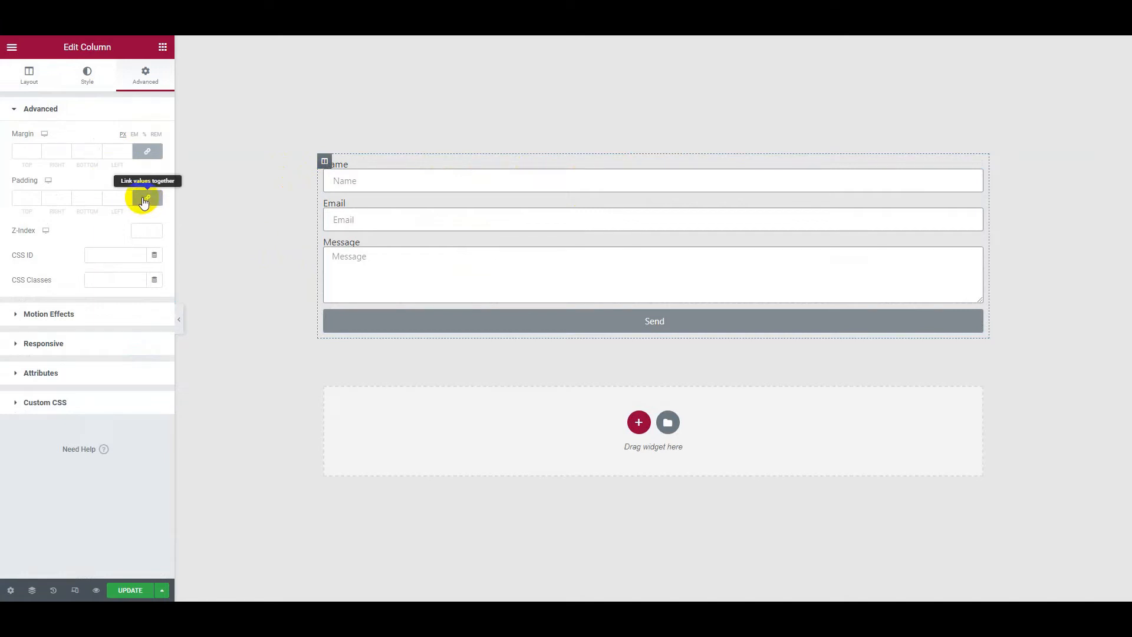
pyautogui.click(23, 199)
pyautogui.write('80')
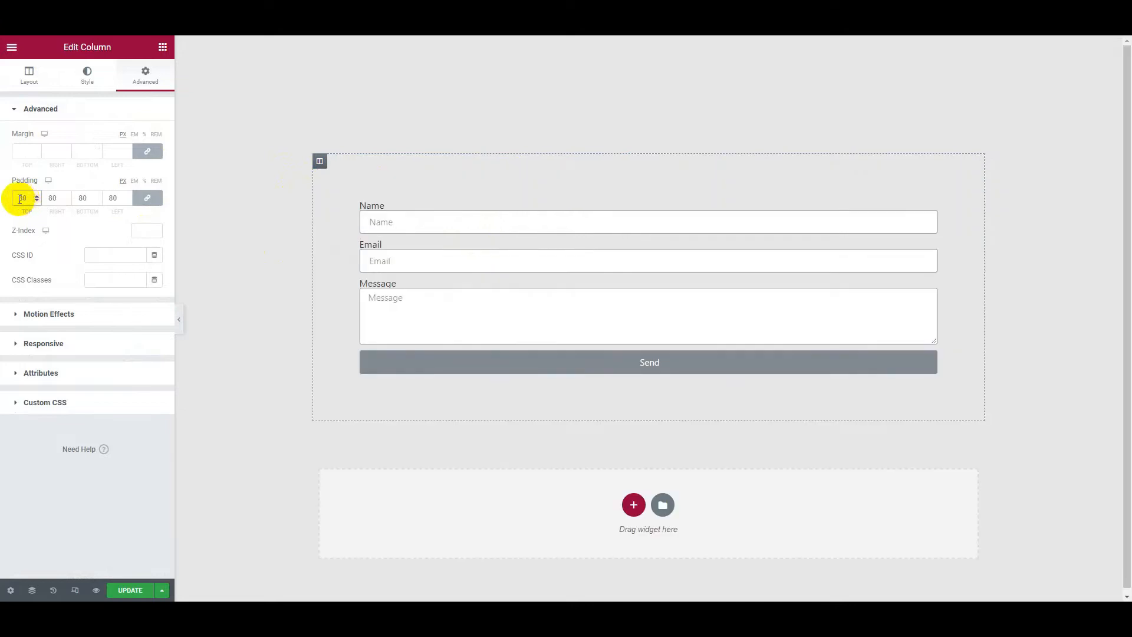
# Step: Give the form's column a classic background in the global White color
pyautogui.click(88, 74)
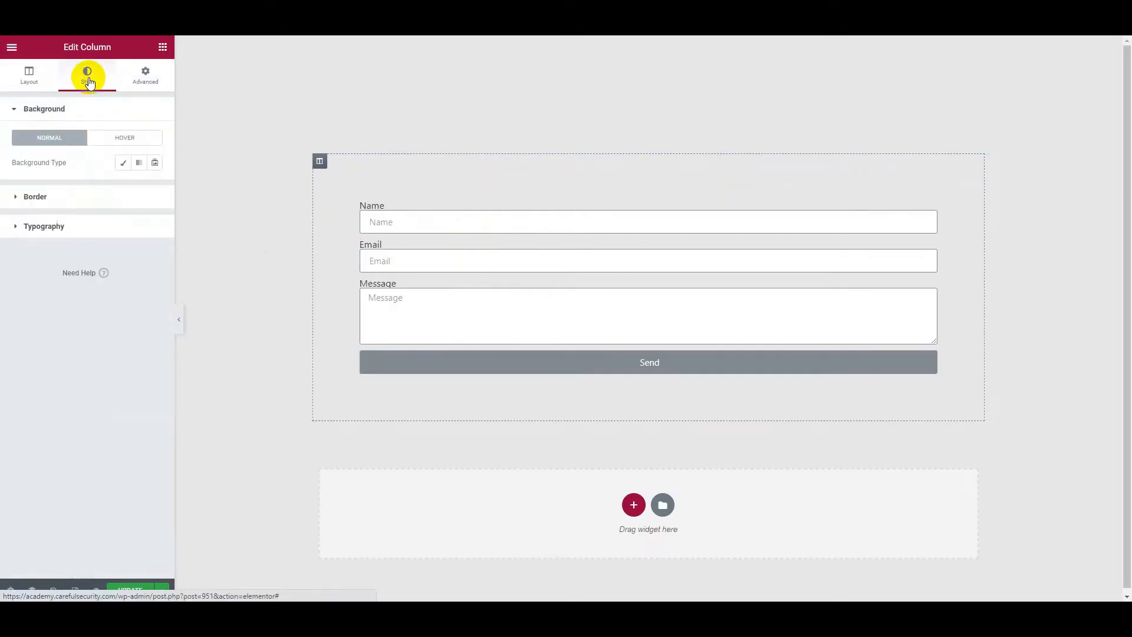
pyautogui.click(124, 168)
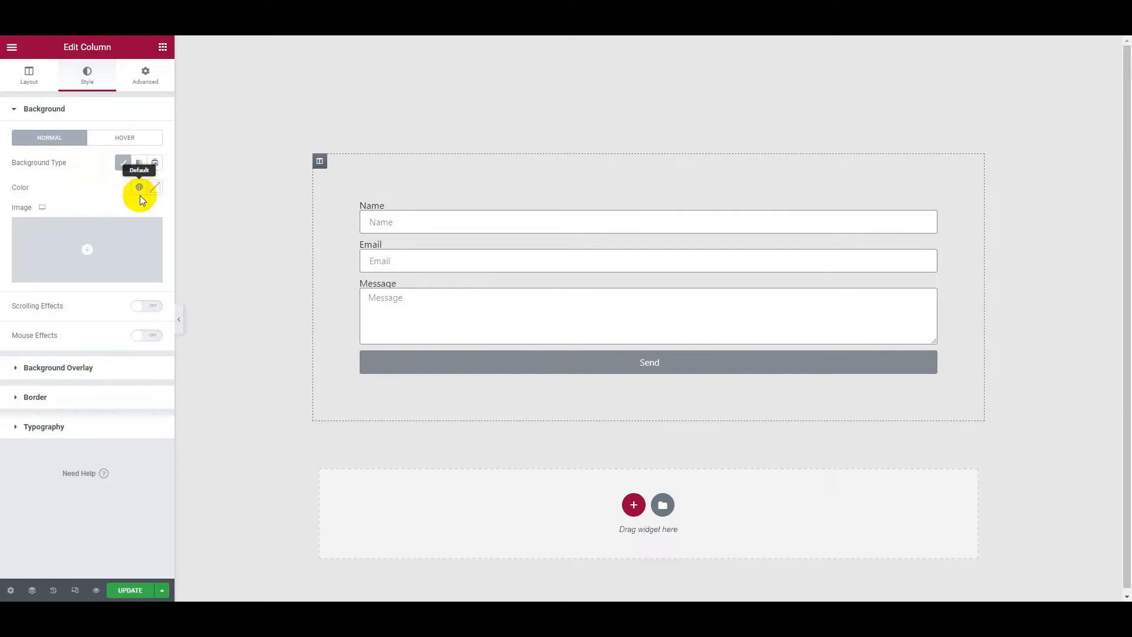
pyautogui.click(139, 187)
pyautogui.click(68, 372)
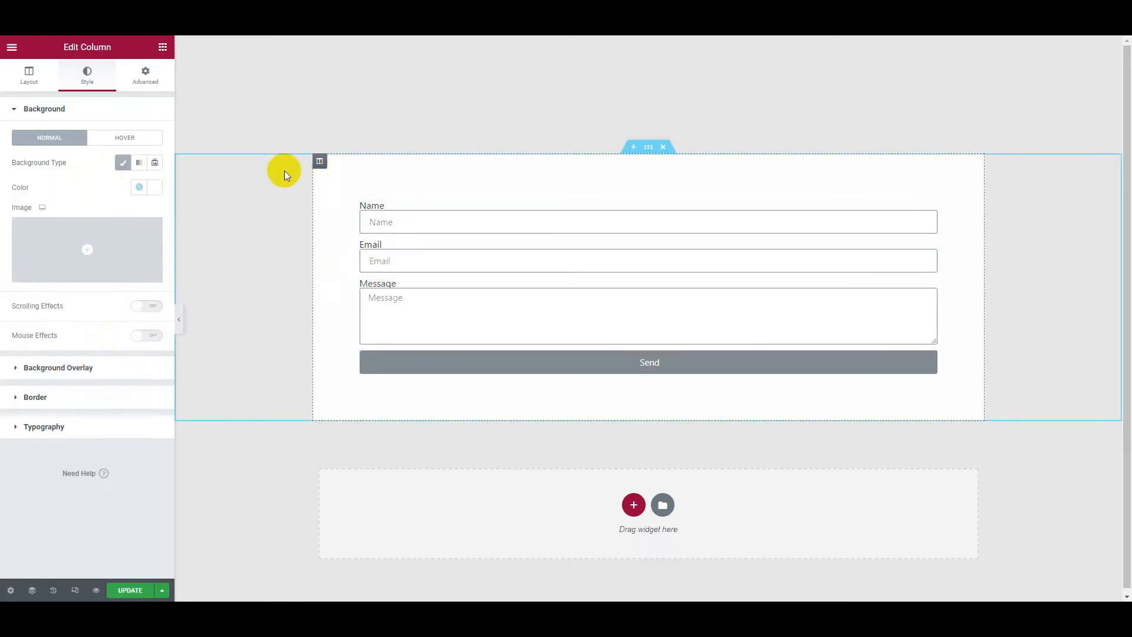
# Step: Add a Heading widget above the form and set its title to "Subscrib Now"
pyautogui.click(163, 50)
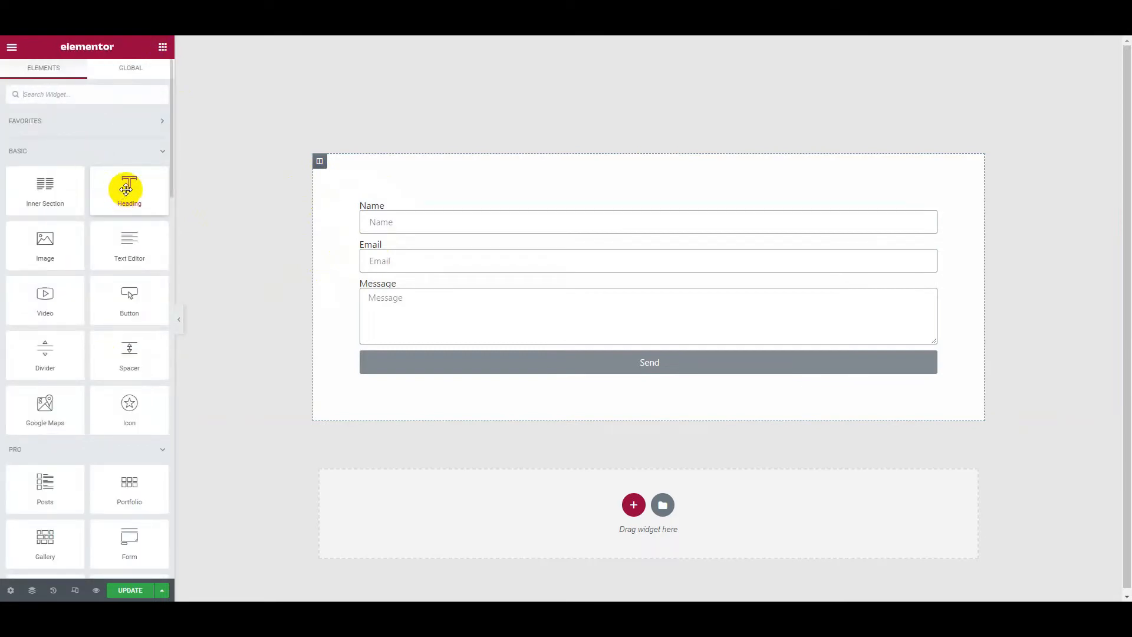
pyautogui.moveTo(126, 189); pyautogui.dragTo(444, 209)
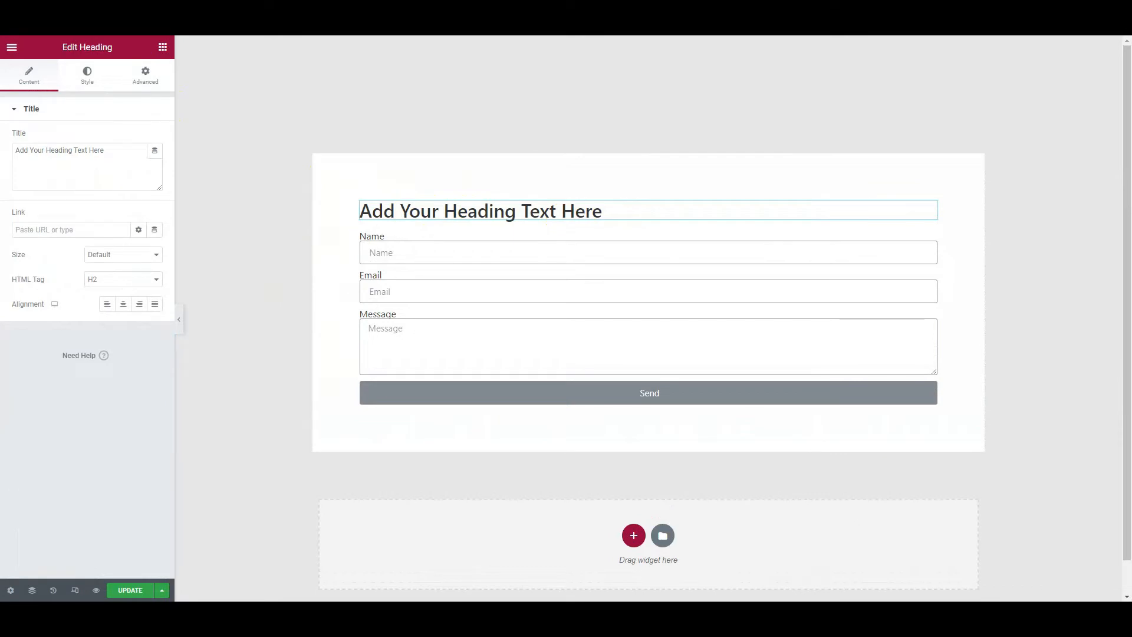
pyautogui.moveTo(114, 162); pyautogui.dragTo(2, 140)
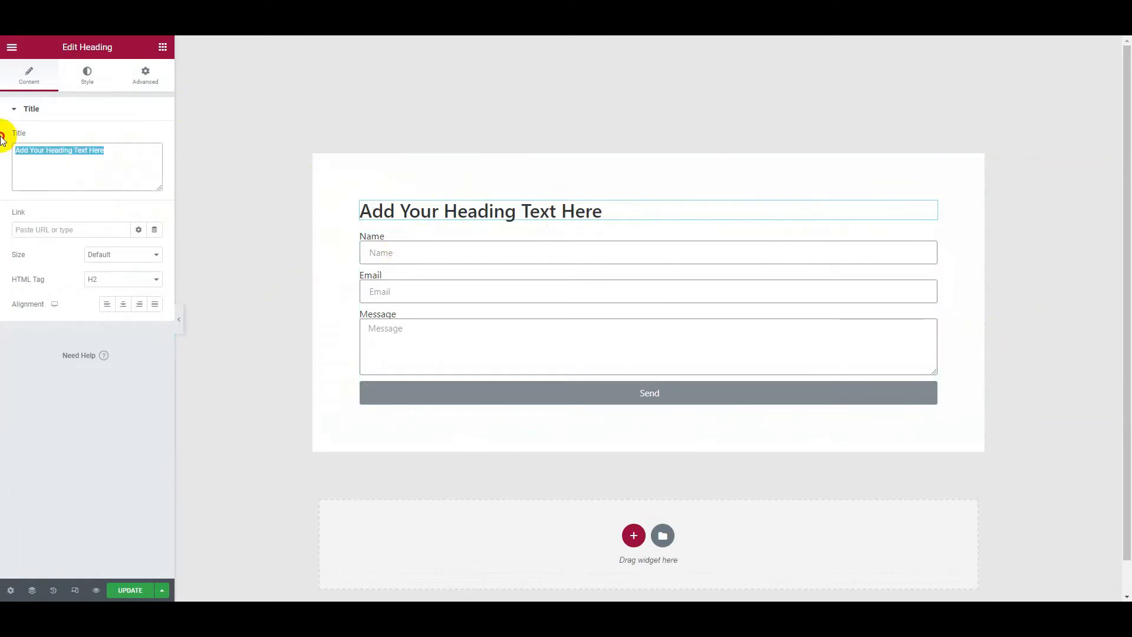
pyautogui.write('Subscrib Now')
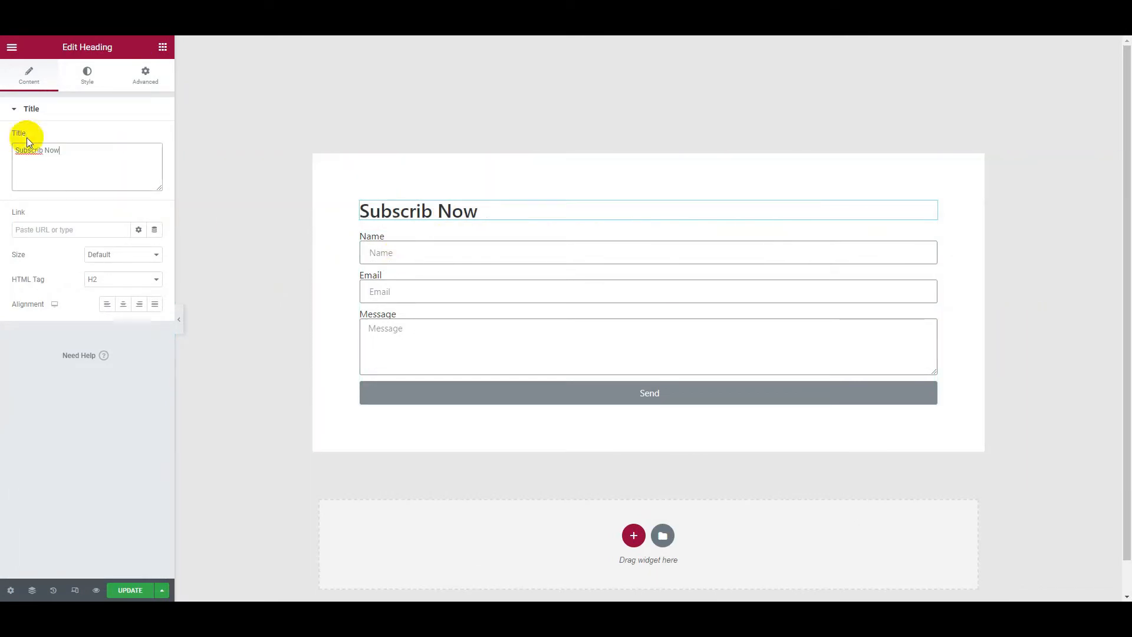
# Step: Set the heading's text color to the global Secondary color
pyautogui.click(86, 74)
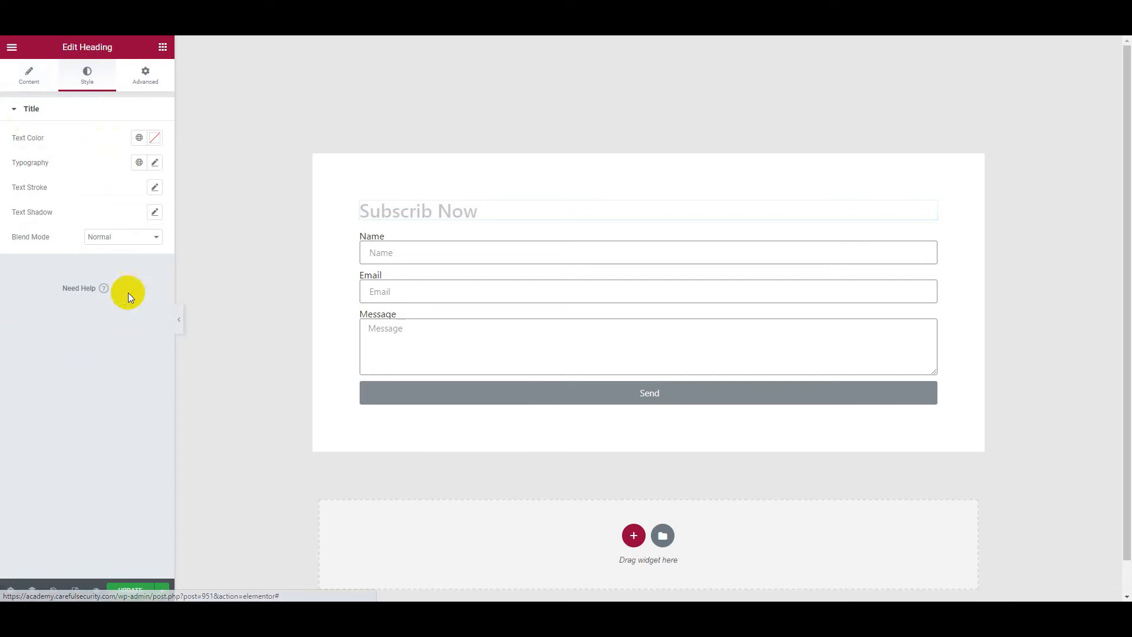
pyautogui.click(140, 138)
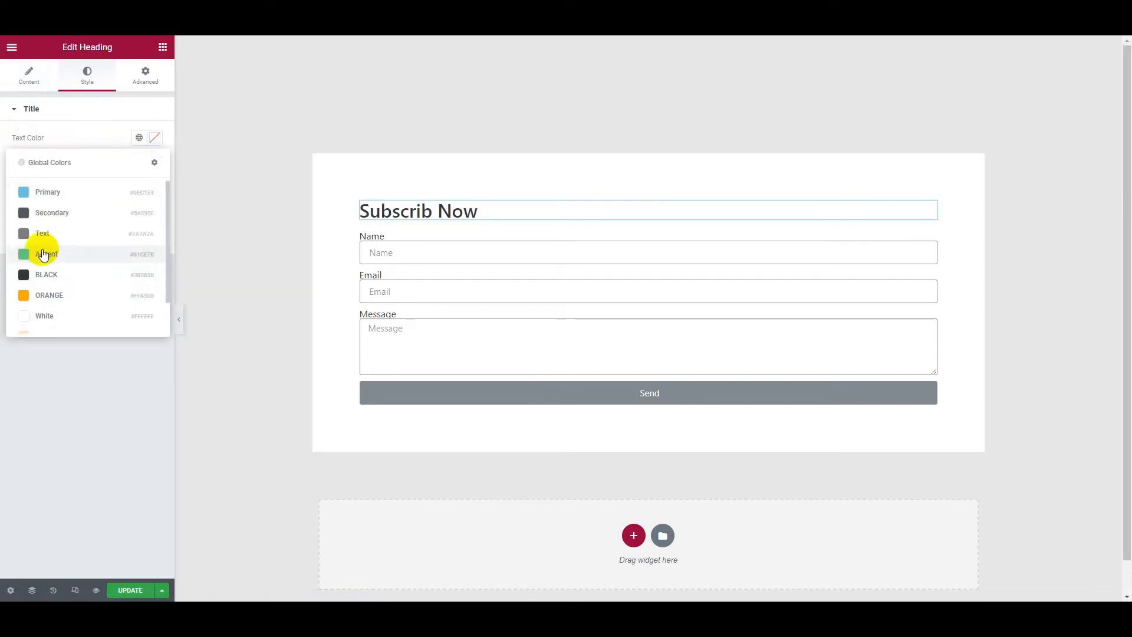
pyautogui.click(48, 214)
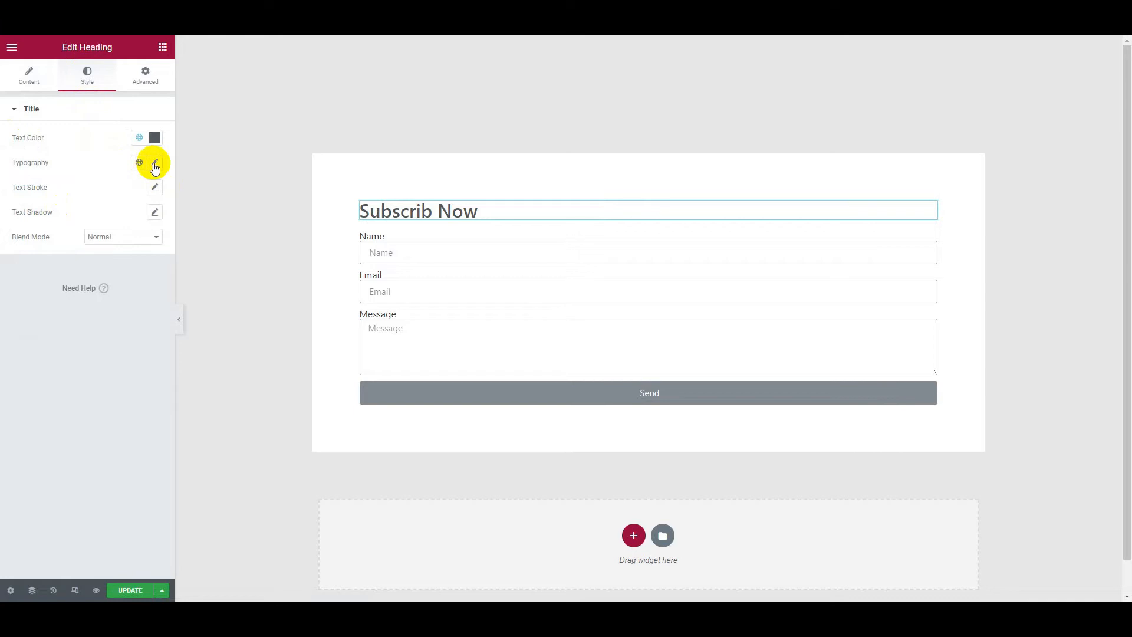
# Step: Set the heading's typography to weight 600 with the Uppercase transform
pyautogui.click(155, 167)
pyautogui.click(102, 281)
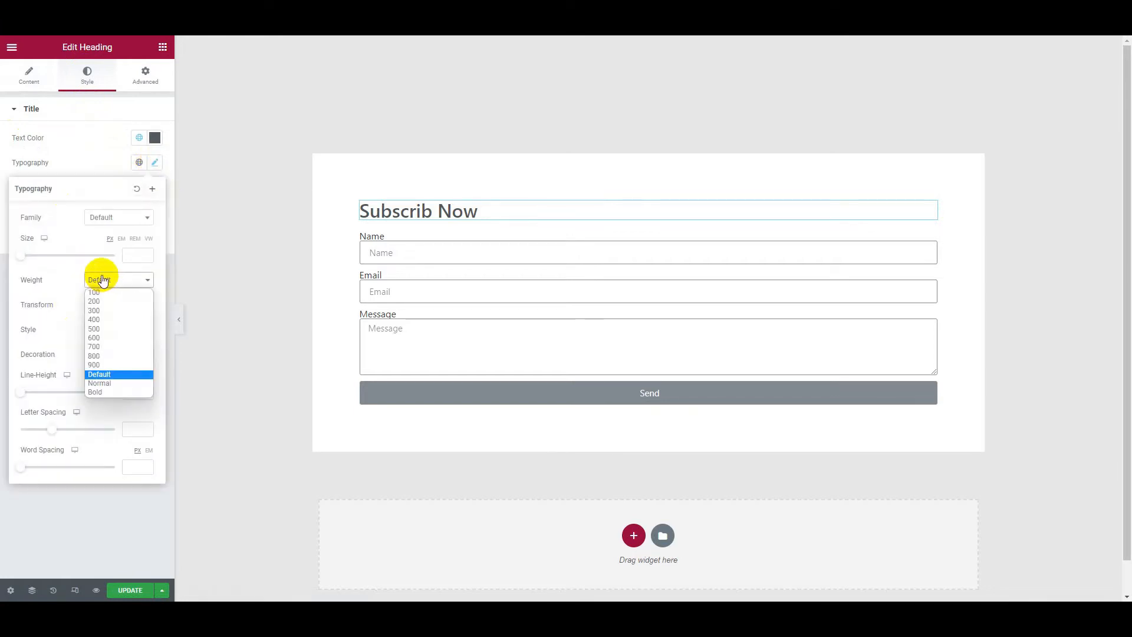
pyautogui.click(101, 339)
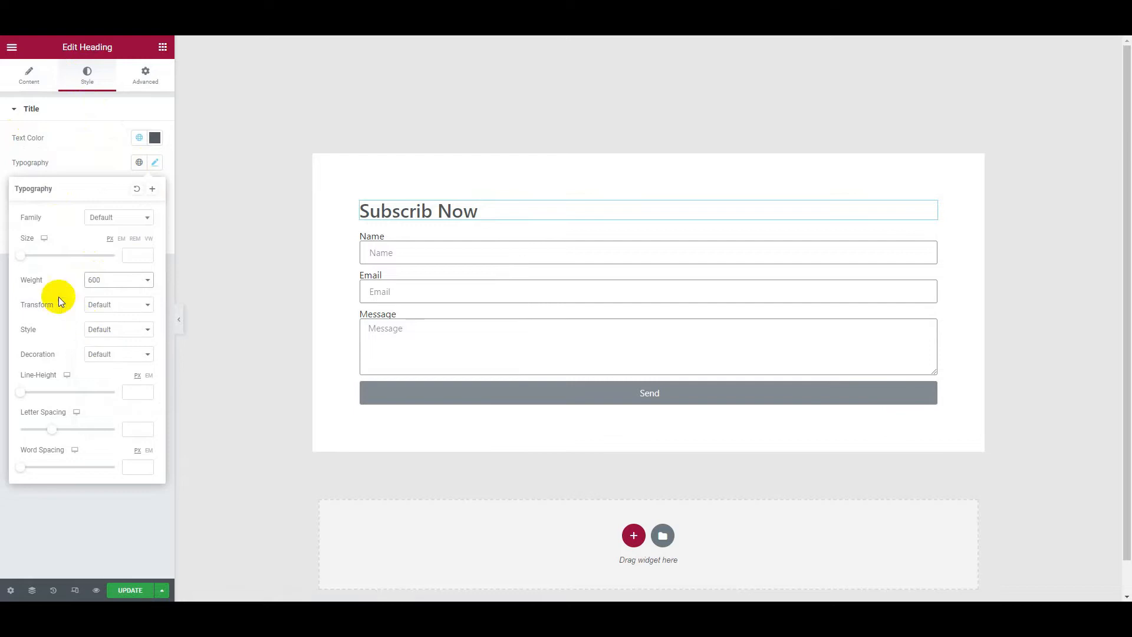
pyautogui.click(111, 314)
pyautogui.click(141, 324)
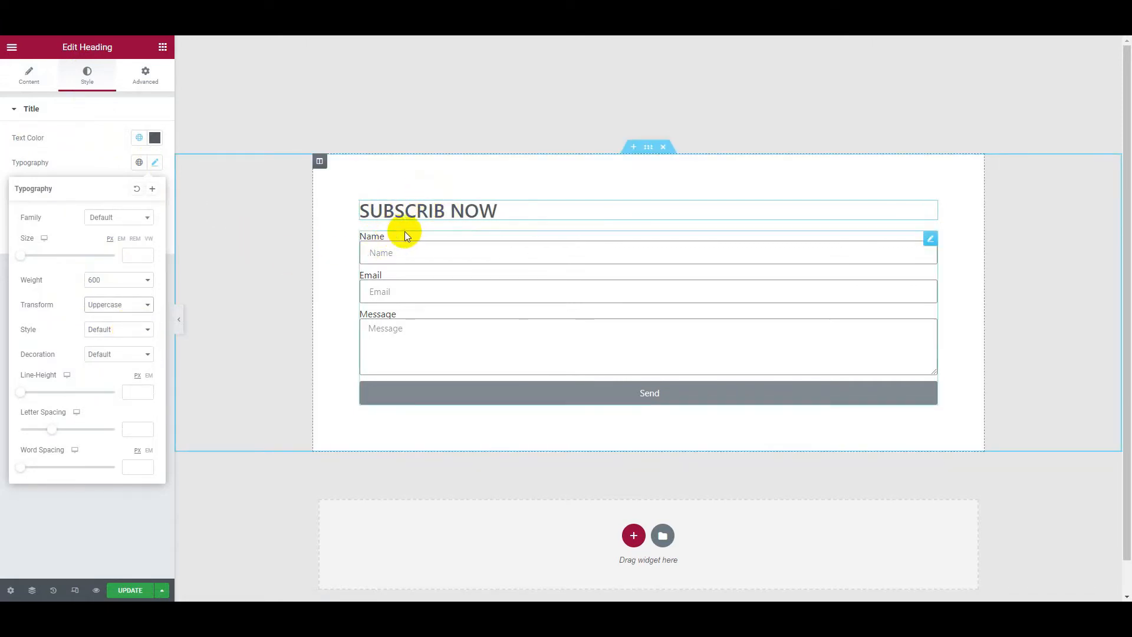
# Step: Edit the form, keep the Name field's type as Text, and delete the Message field
pyautogui.click(931, 239)
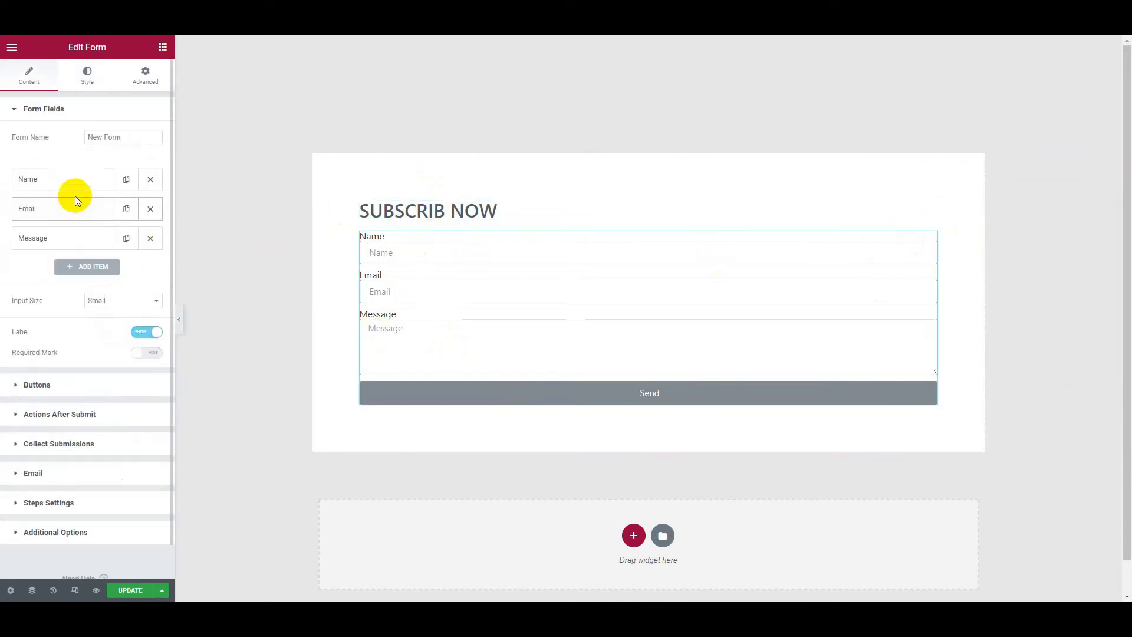
pyautogui.click(92, 184)
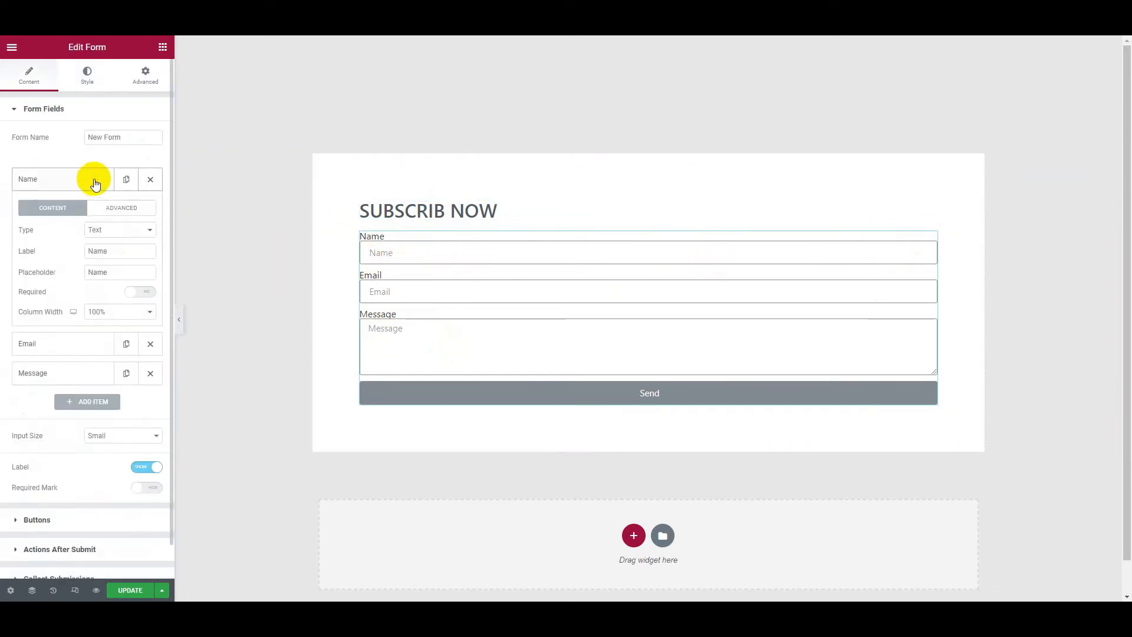
pyautogui.click(99, 230)
pyautogui.click(100, 228)
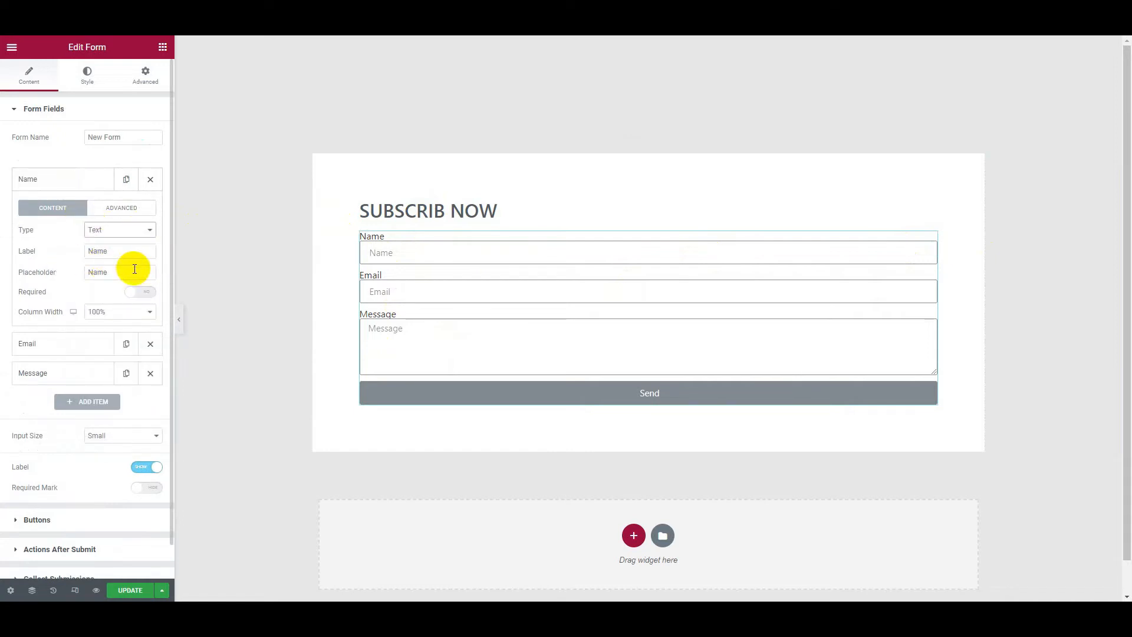
pyautogui.click(150, 378)
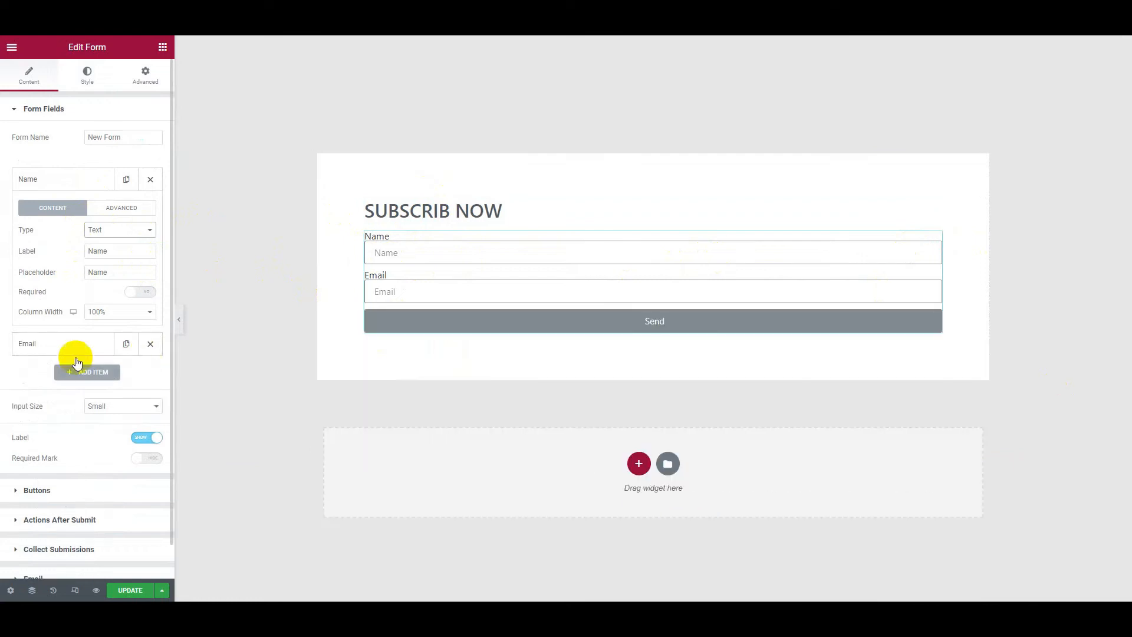
# Step: Add a third form field of type URL with the label "Phone" and the placeholder "Phone Number"
pyautogui.click(94, 371)
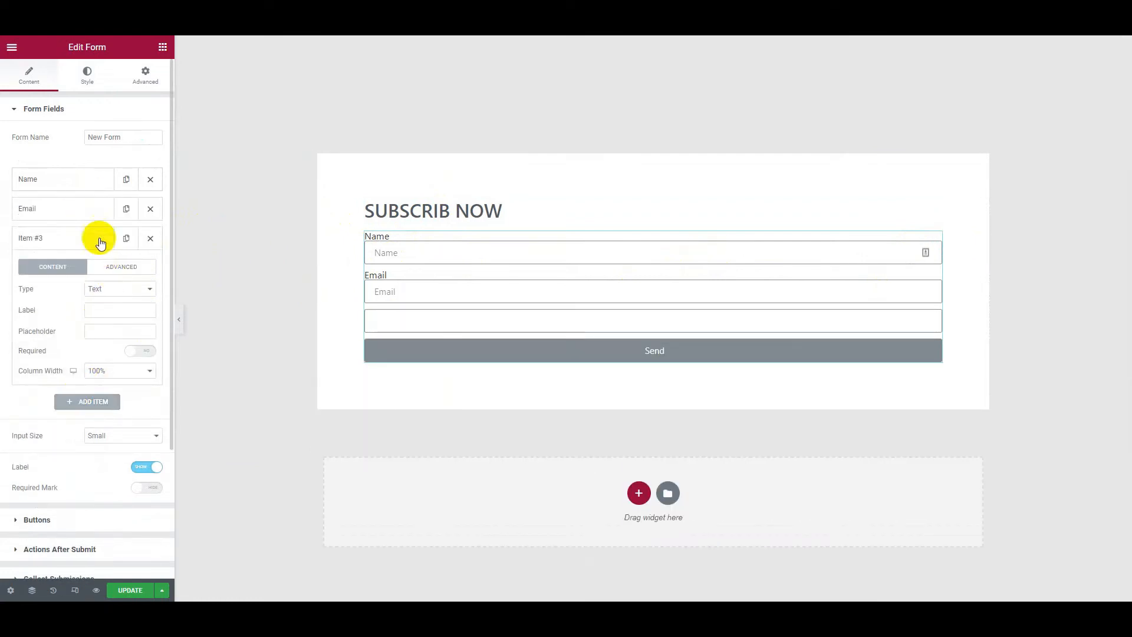
pyautogui.click(112, 287)
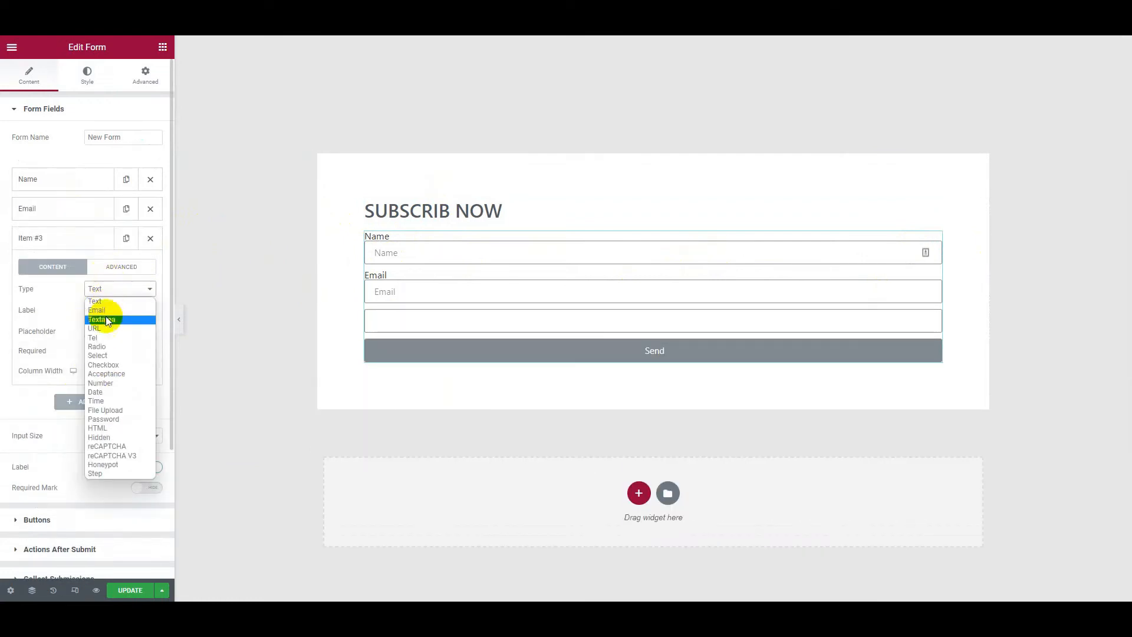
pyautogui.click(108, 383)
pyautogui.click(99, 290)
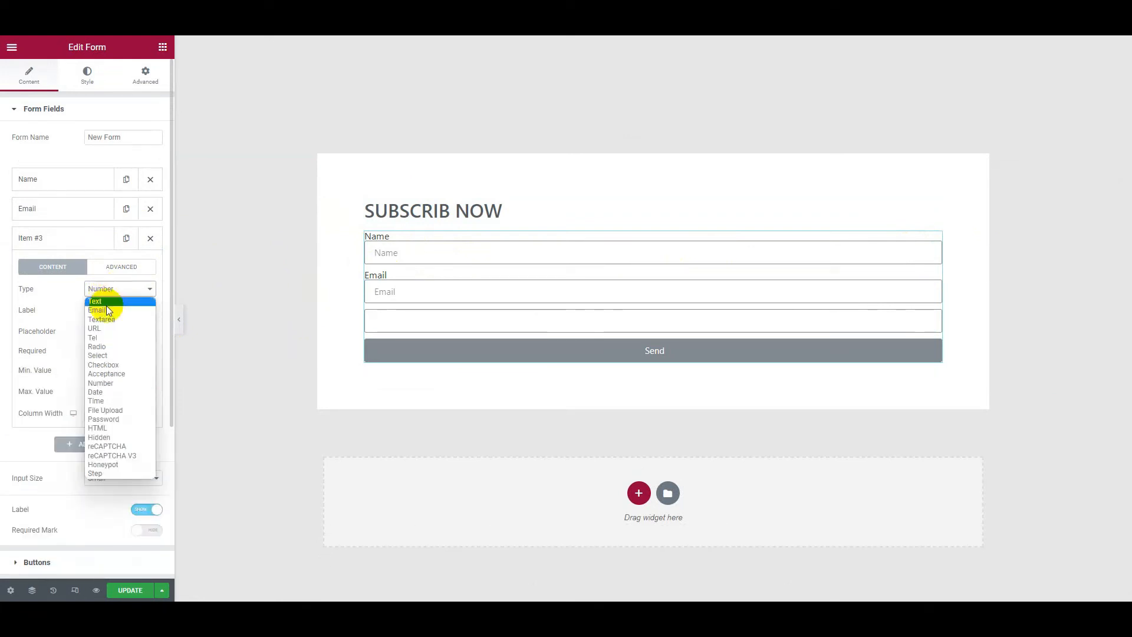
pyautogui.click(110, 326)
pyautogui.click(97, 312)
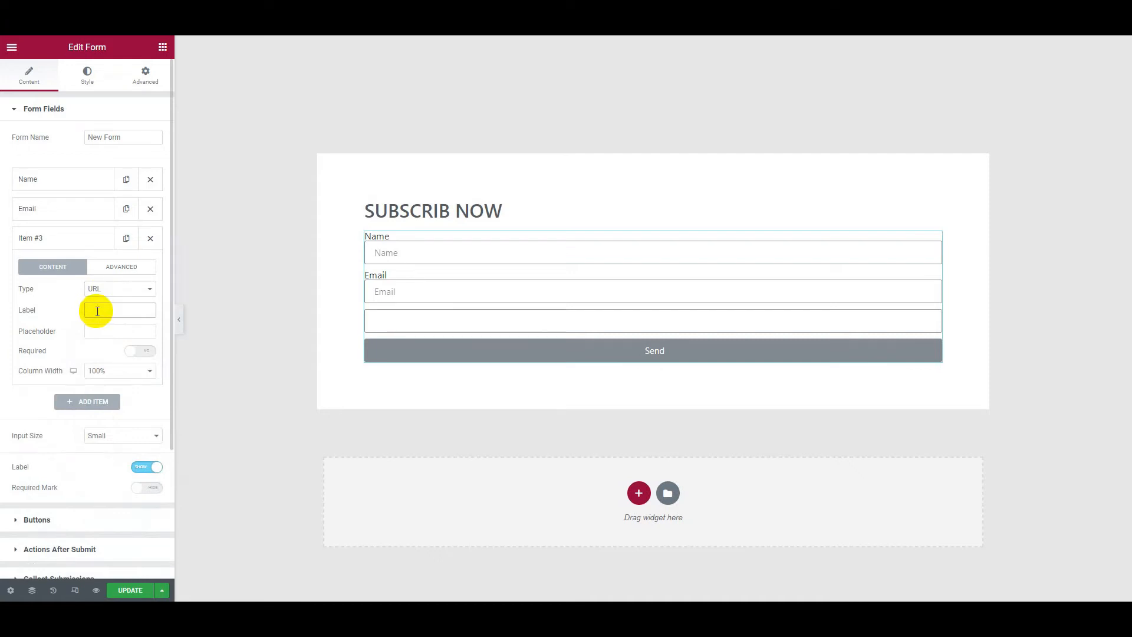
pyautogui.write('P')
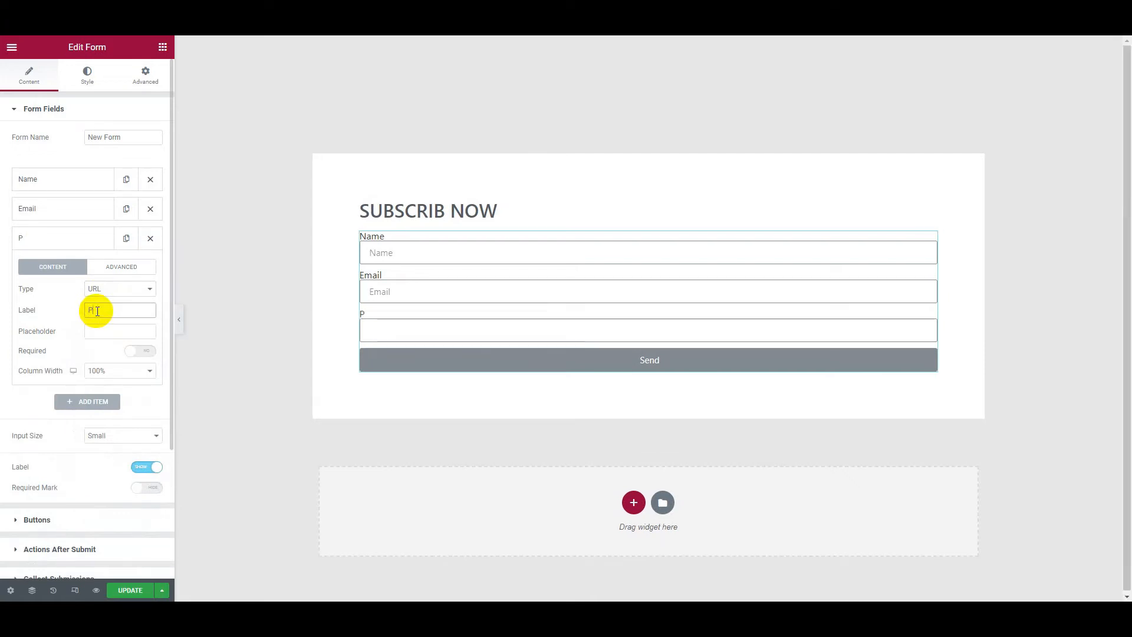
pyautogui.write('hone')
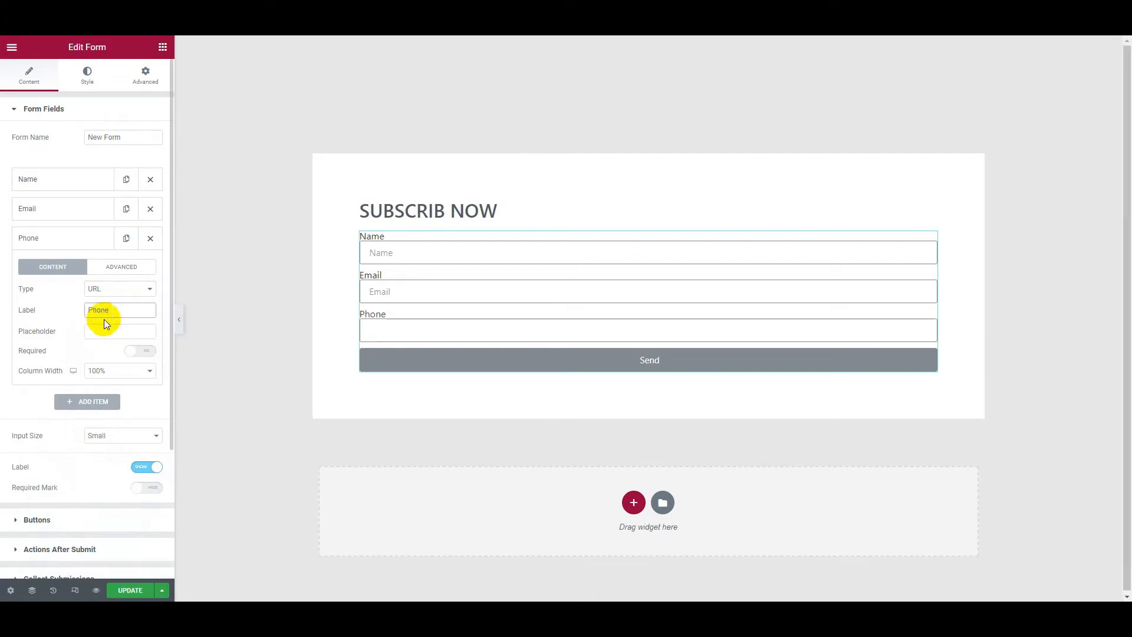
pyautogui.click(118, 334)
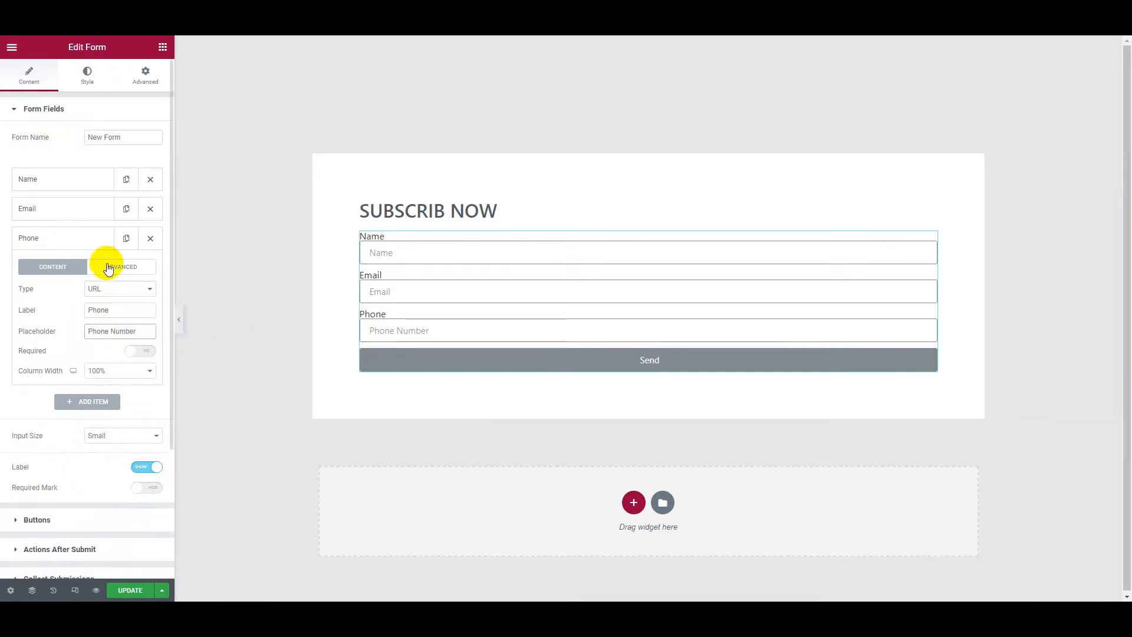
# Step: Set the column width of the Name, Email and Phone fields to 25% each
pyautogui.click(78, 188)
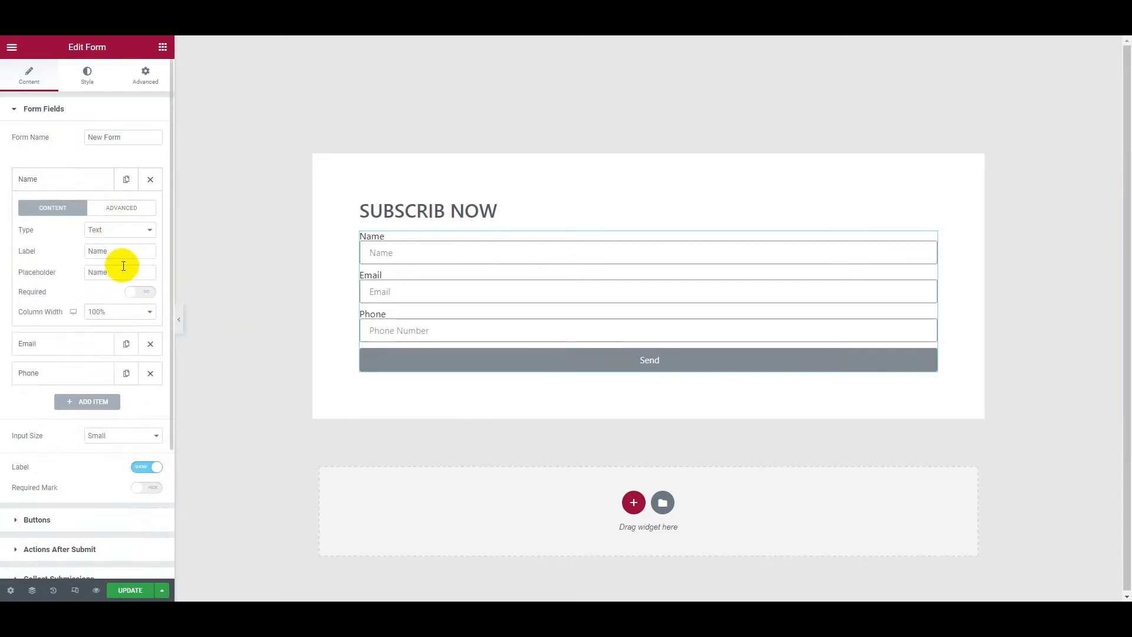
pyautogui.click(104, 311)
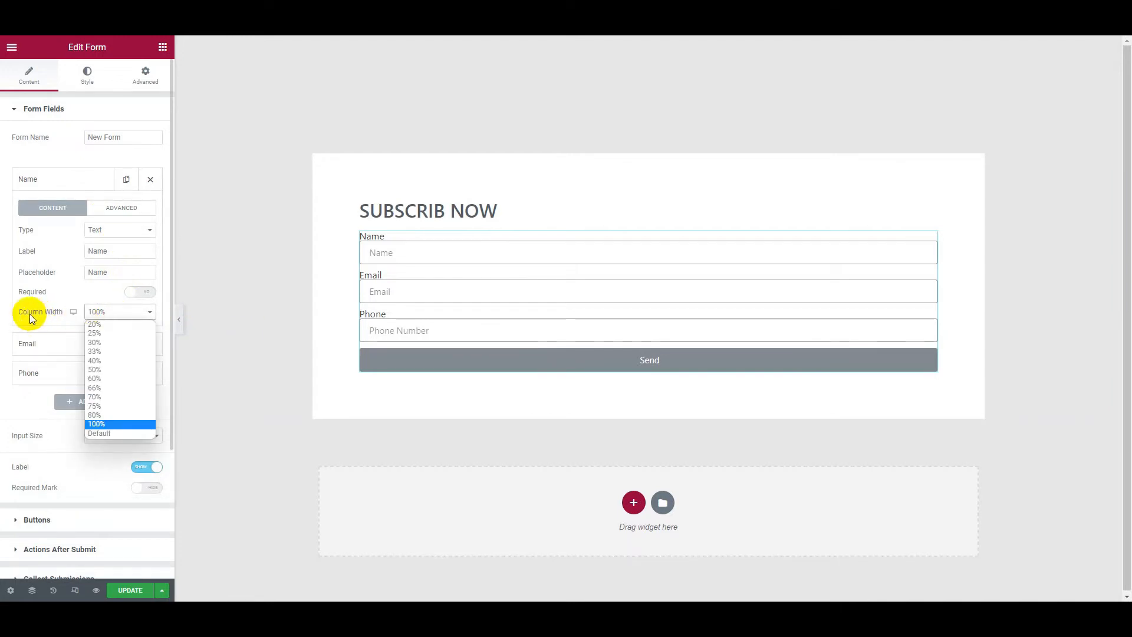
pyautogui.click(100, 334)
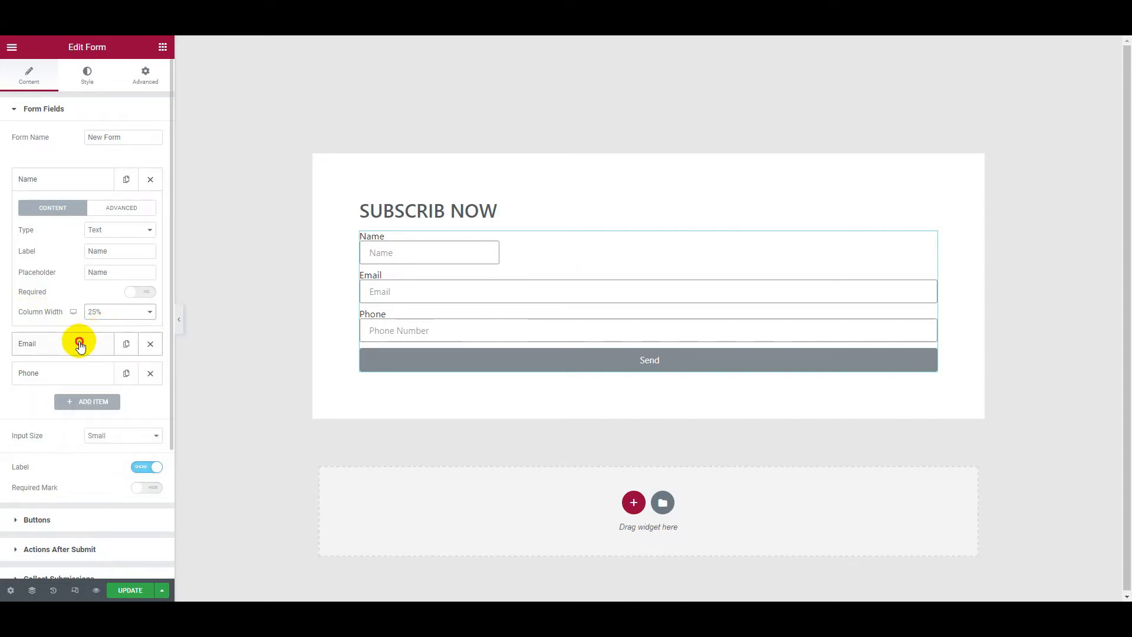
pyautogui.click(81, 342)
pyautogui.click(109, 341)
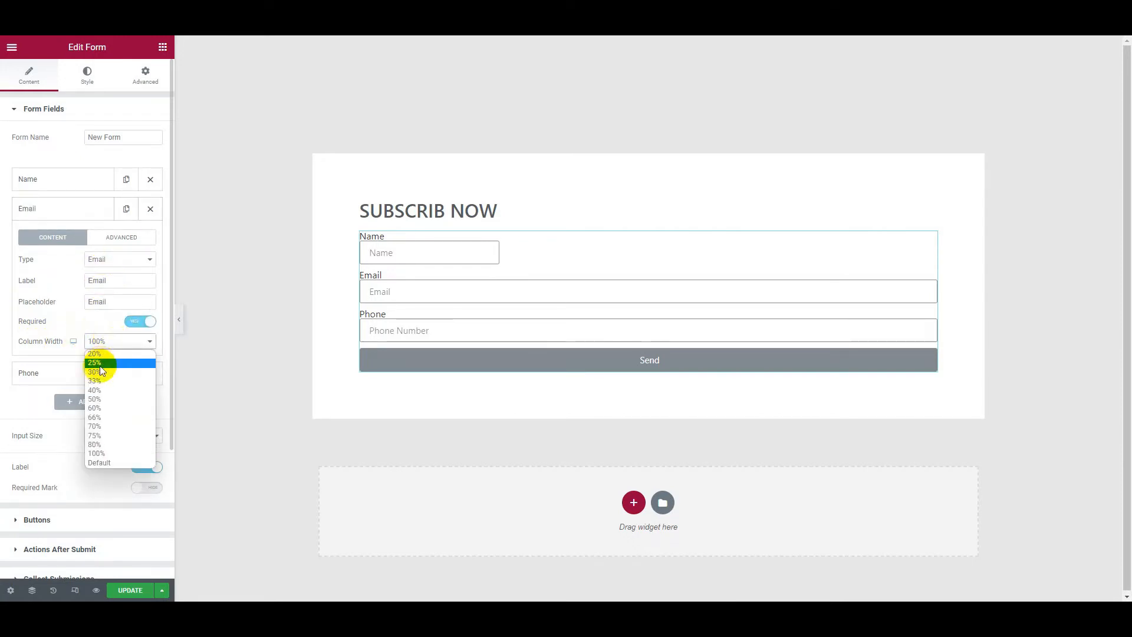
pyautogui.click(100, 364)
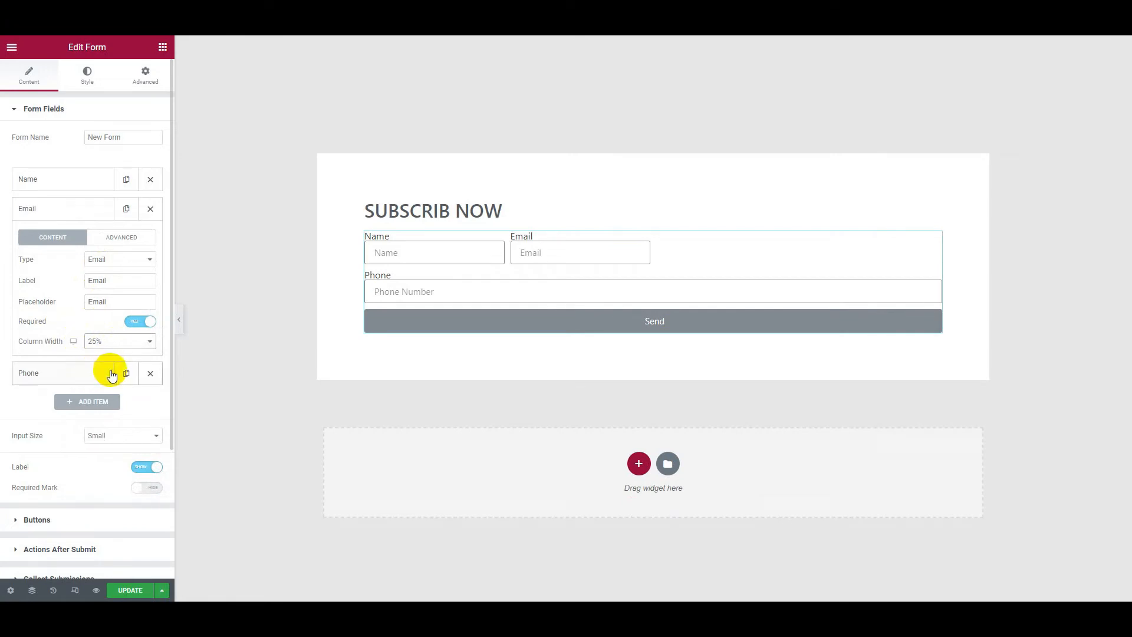
pyautogui.click(47, 209)
pyautogui.click(50, 238)
pyautogui.click(104, 376)
pyautogui.click(96, 396)
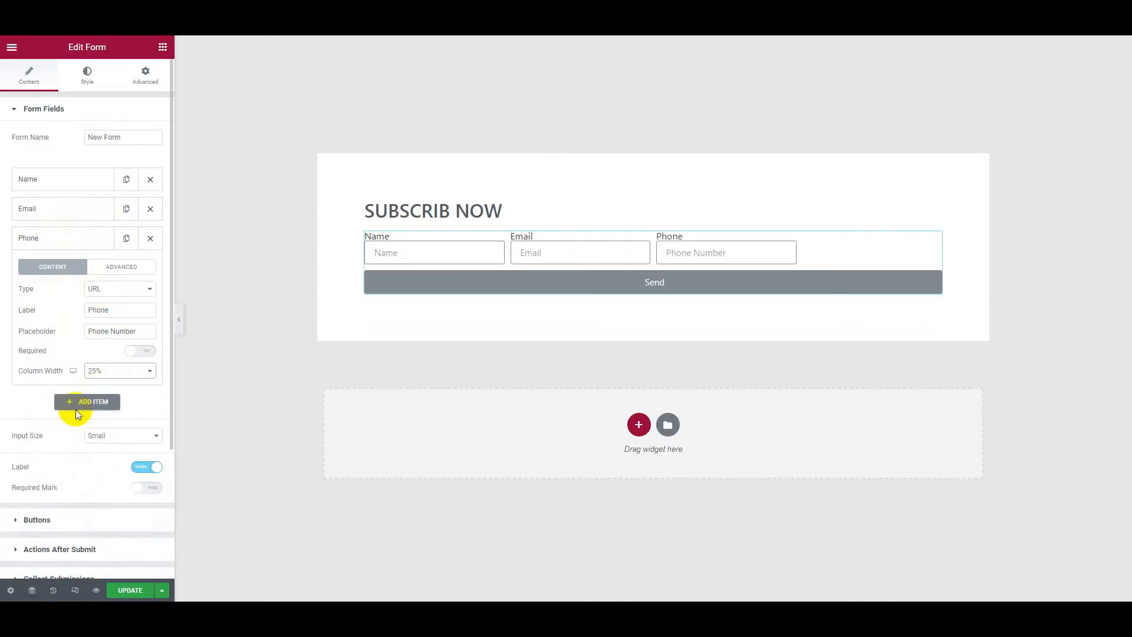
# Step: Set the column width of the form's Send button to 25% so it shares the fields' row
pyautogui.scroll(-2, 53, 466)
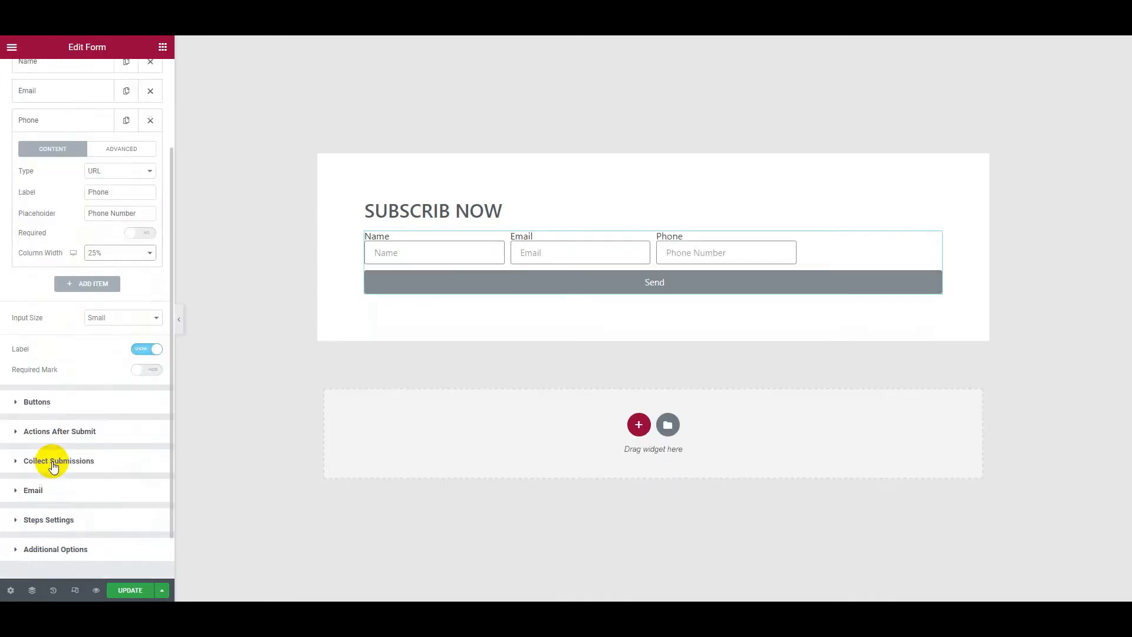
pyautogui.click(46, 401)
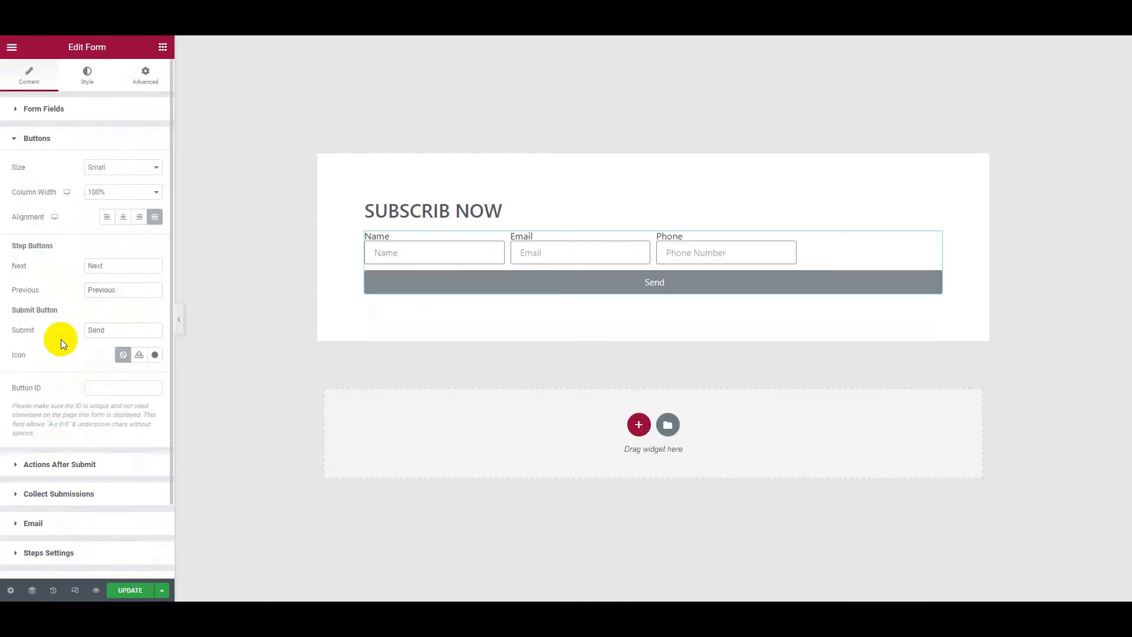
pyautogui.click(107, 192)
pyautogui.click(95, 216)
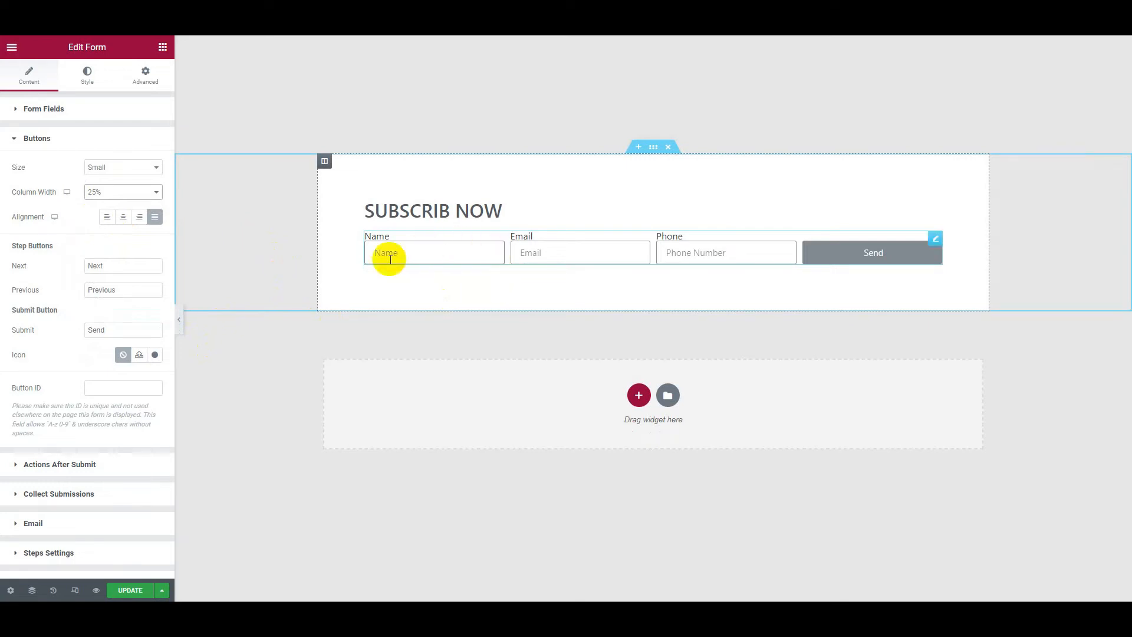
# Step: Set the form's columns gap to 20 and the label spacing to 10
pyautogui.click(88, 76)
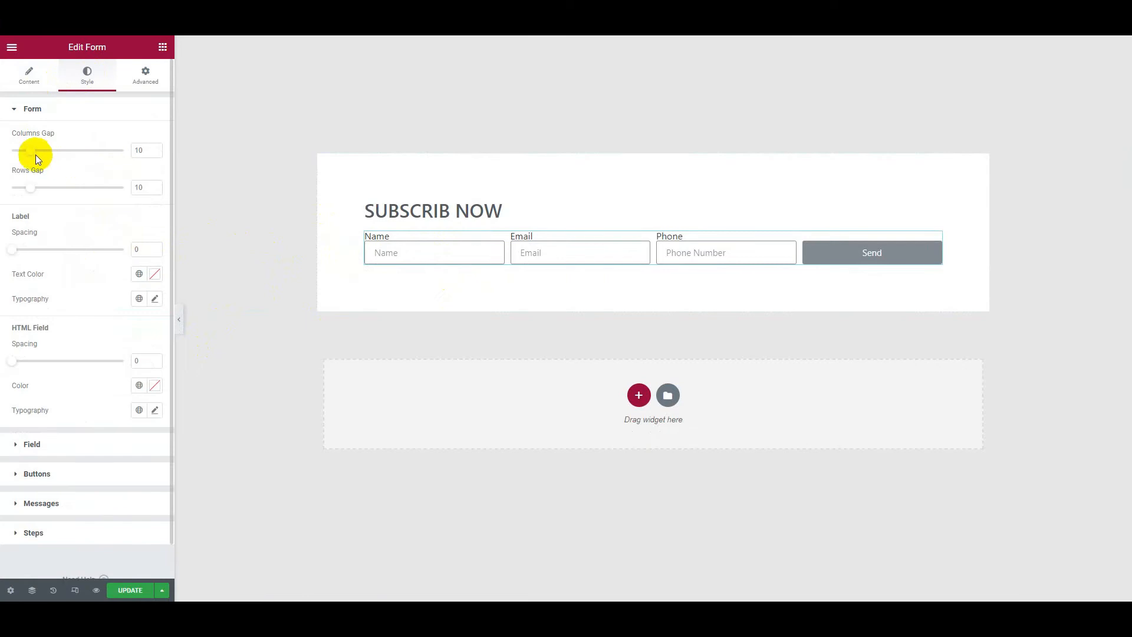
pyautogui.click(144, 150)
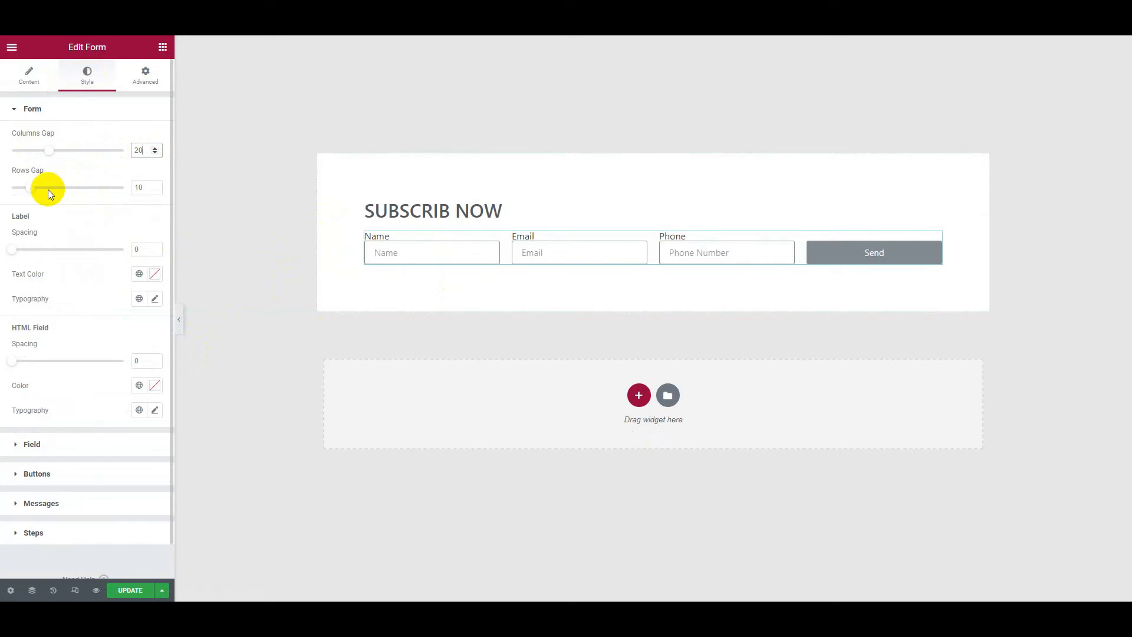
pyautogui.click(130, 251)
pyautogui.write('10')
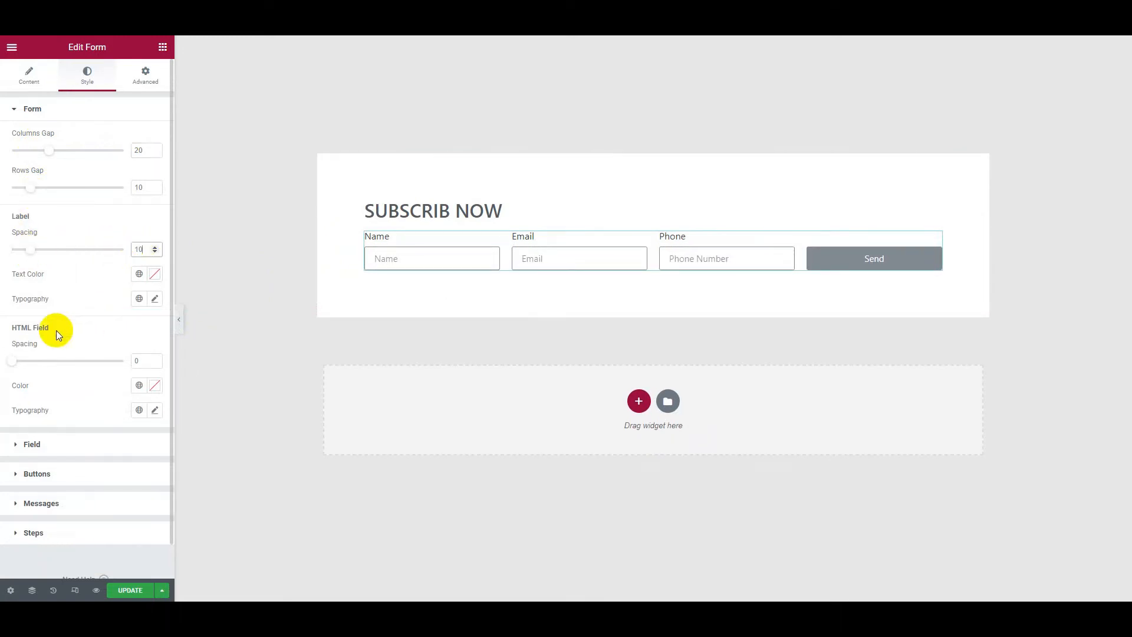
# Step: Set the form labels' typography weight to 600 and their text color to the global Secondary color
pyautogui.click(155, 299)
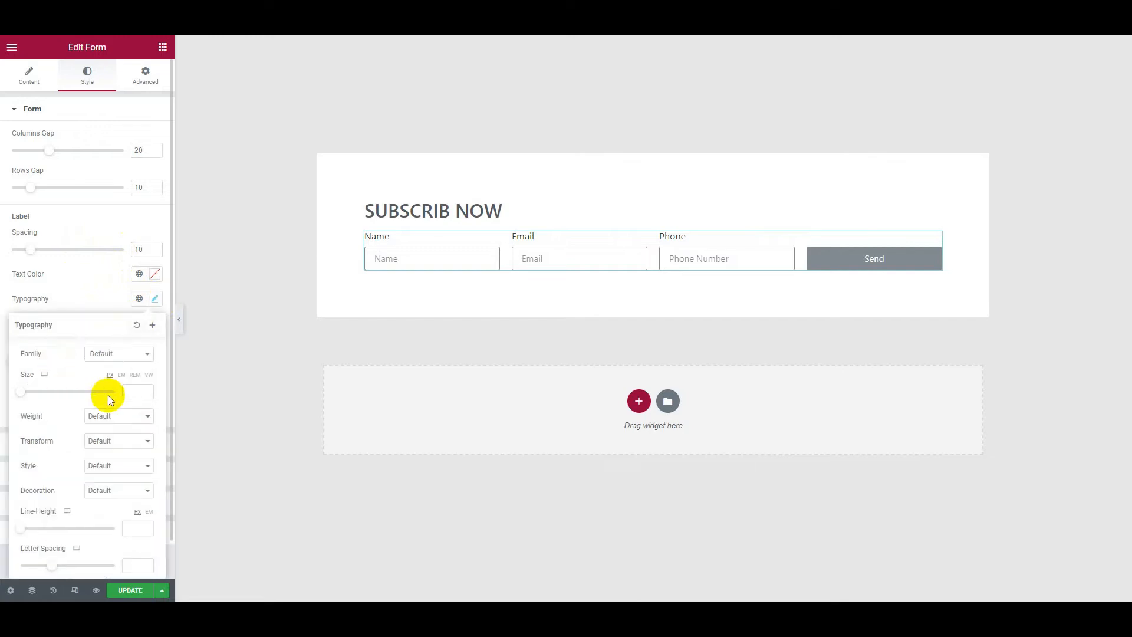
pyautogui.click(101, 415)
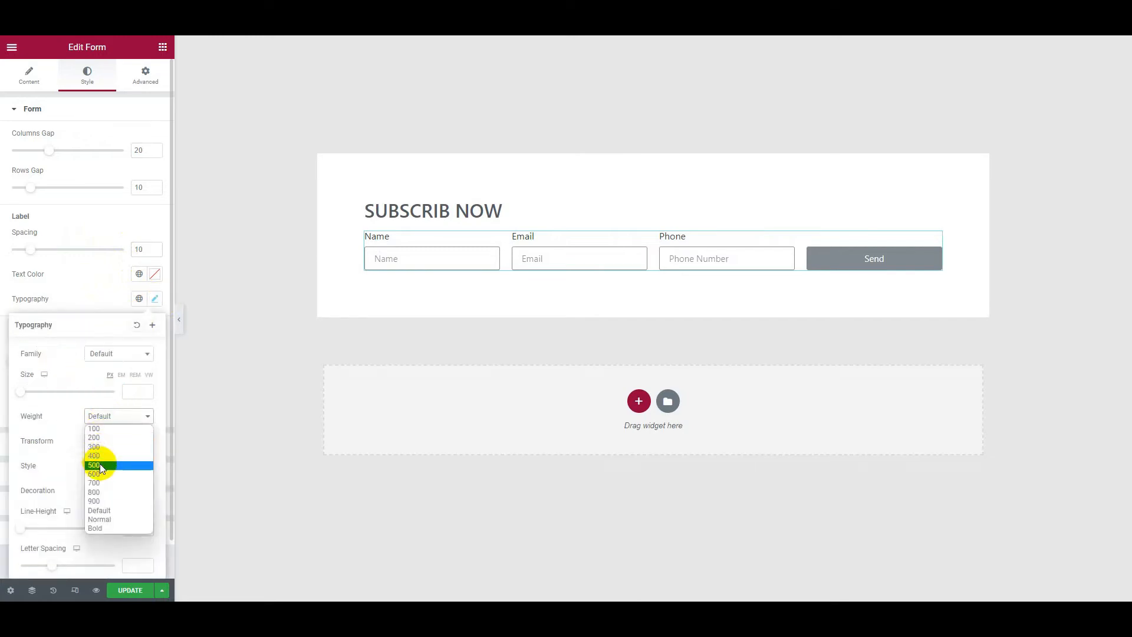
pyautogui.click(101, 473)
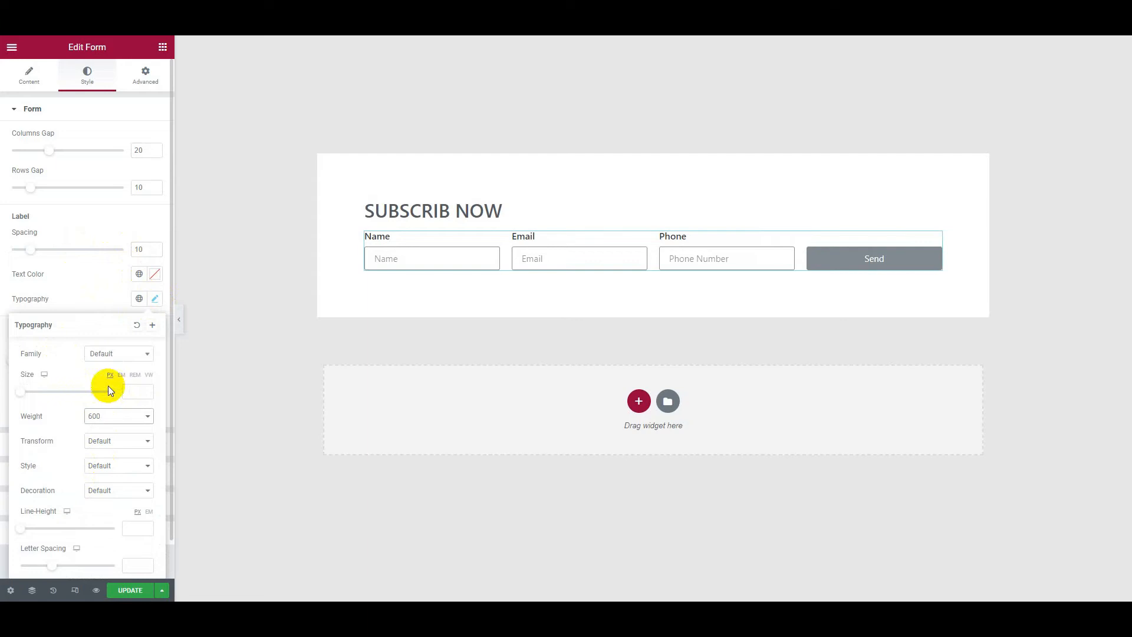
pyautogui.click(73, 289)
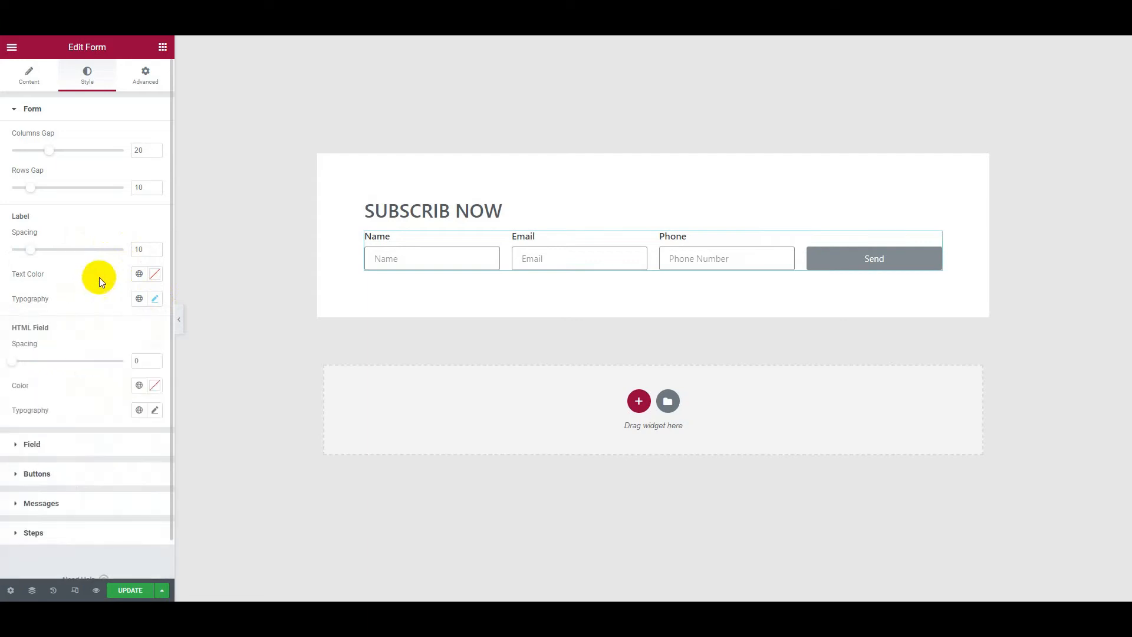
pyautogui.click(135, 275)
pyautogui.click(66, 347)
# Step: Give the form fields a border in the global ORANGE color with a width of 2 on all sides
pyautogui.click(28, 445)
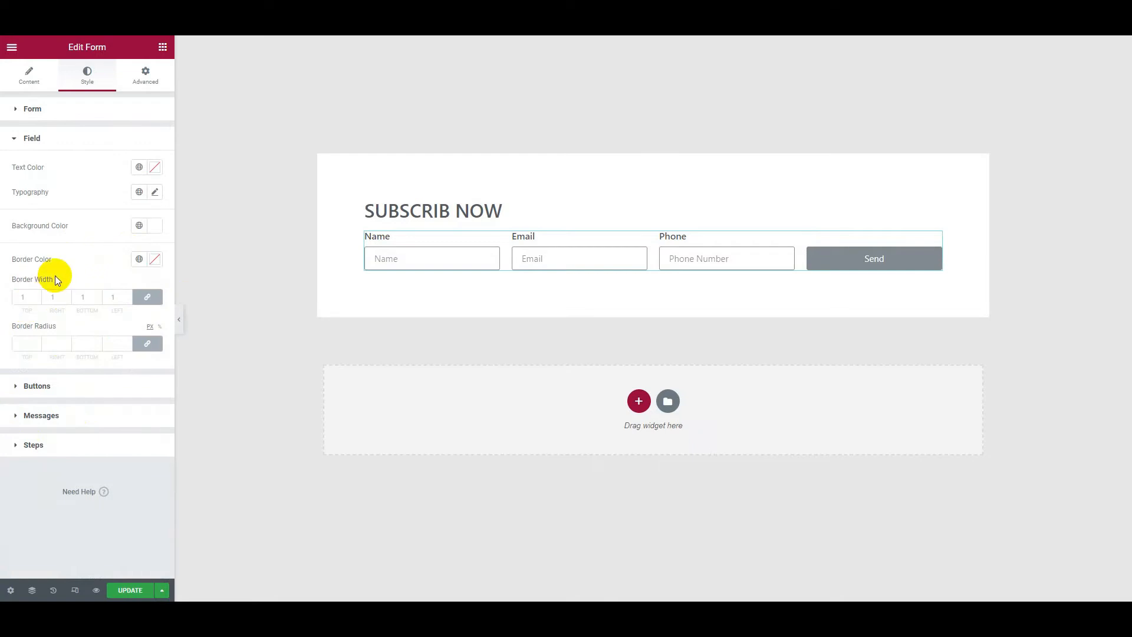
pyautogui.click(138, 169)
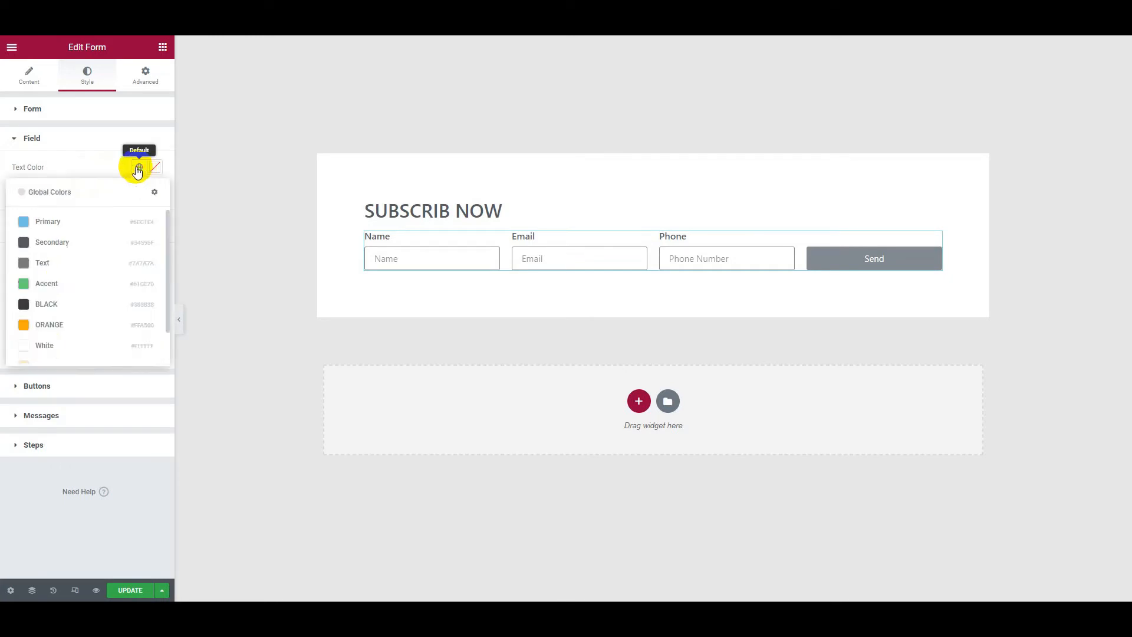
pyautogui.click(12, 186)
pyautogui.click(139, 260)
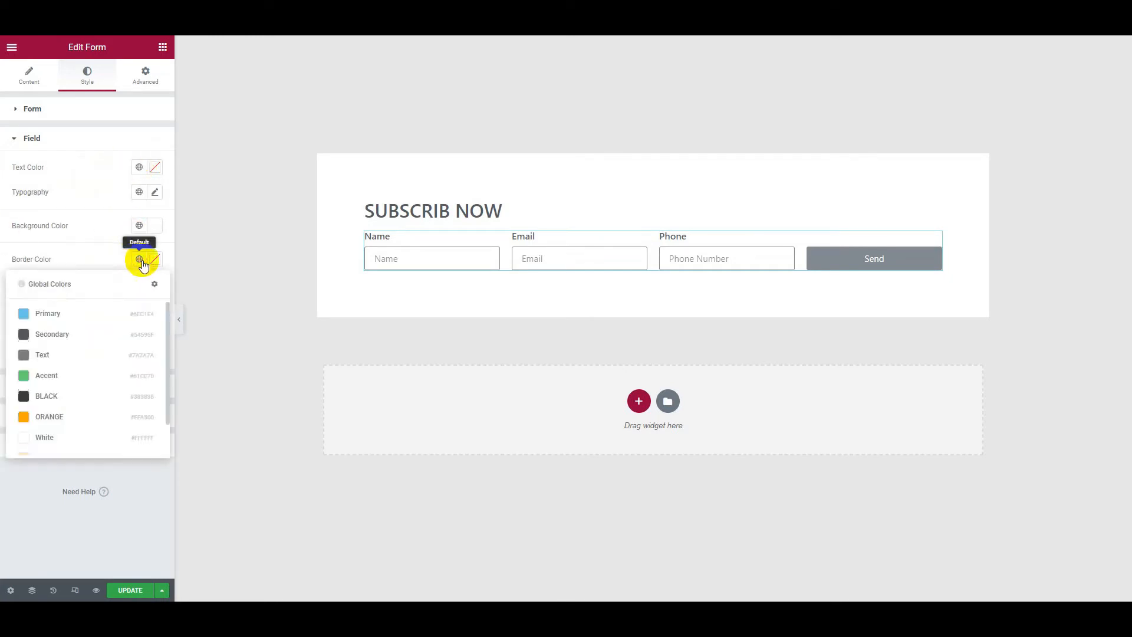
pyautogui.click(55, 419)
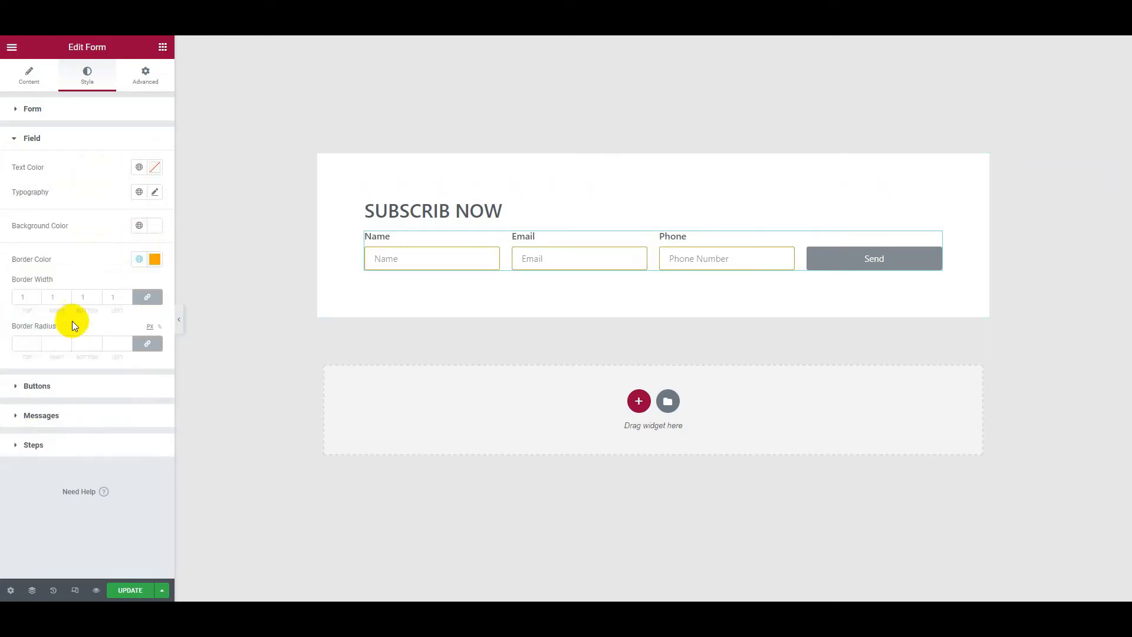
pyautogui.click(26, 299)
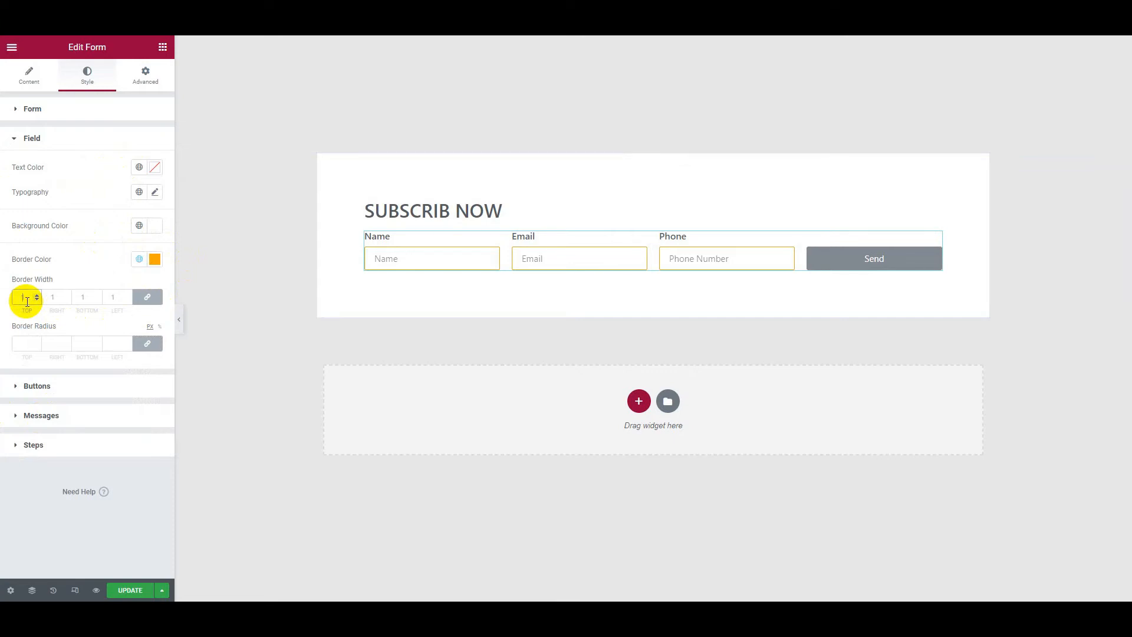
pyautogui.press('Up')
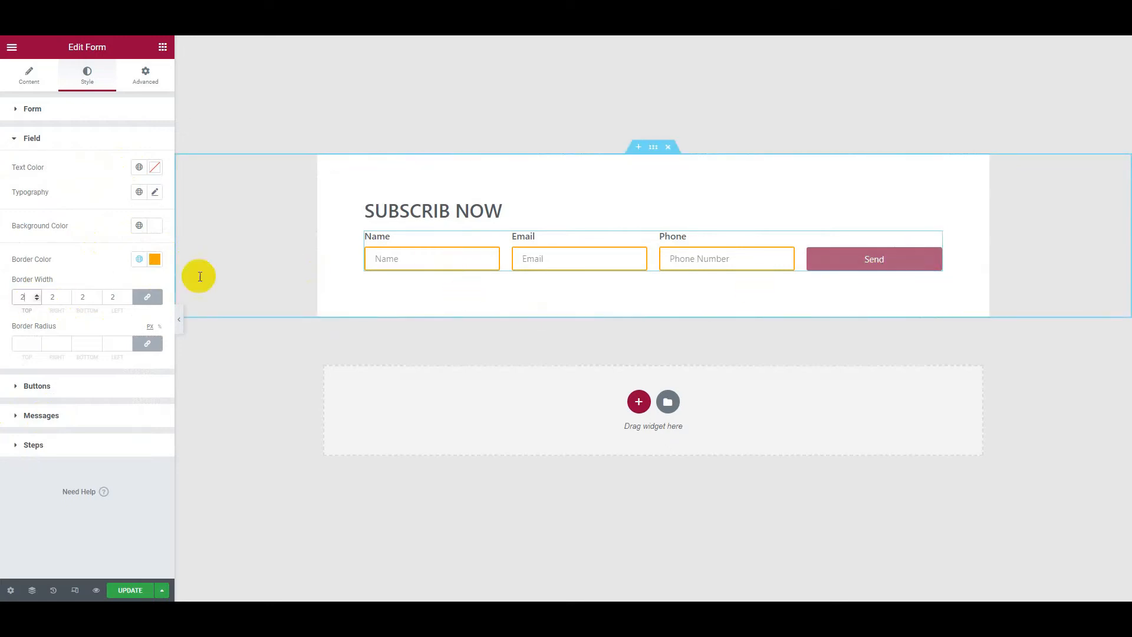
# Step: Set the Send button's background to the global ORANGE color and its typography size to 22 px
pyautogui.click(48, 385)
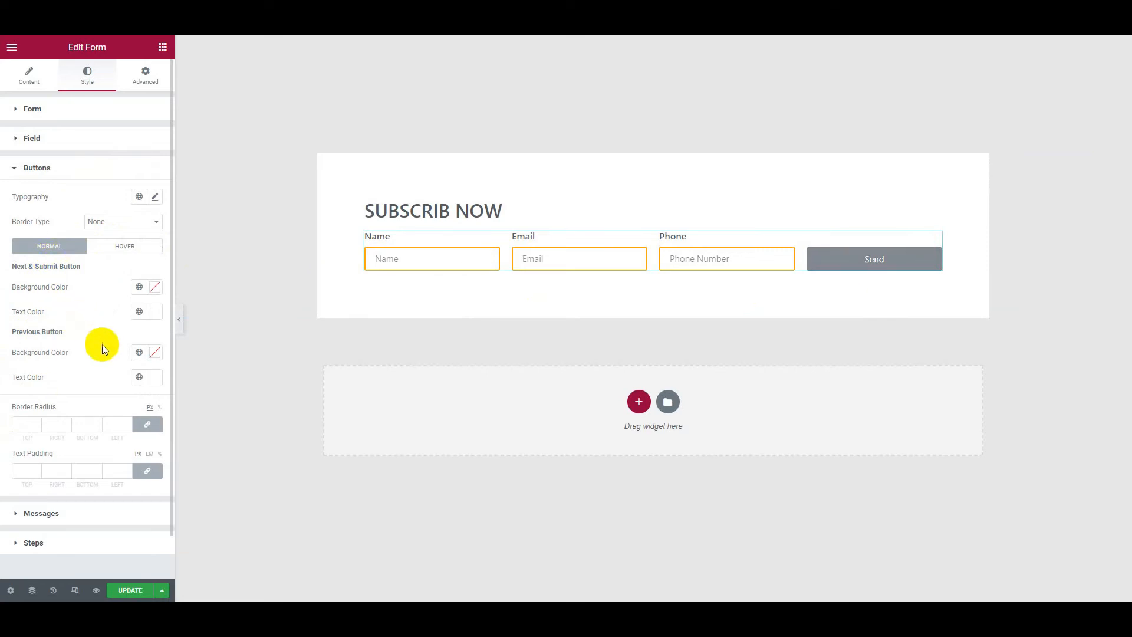
pyautogui.click(138, 290)
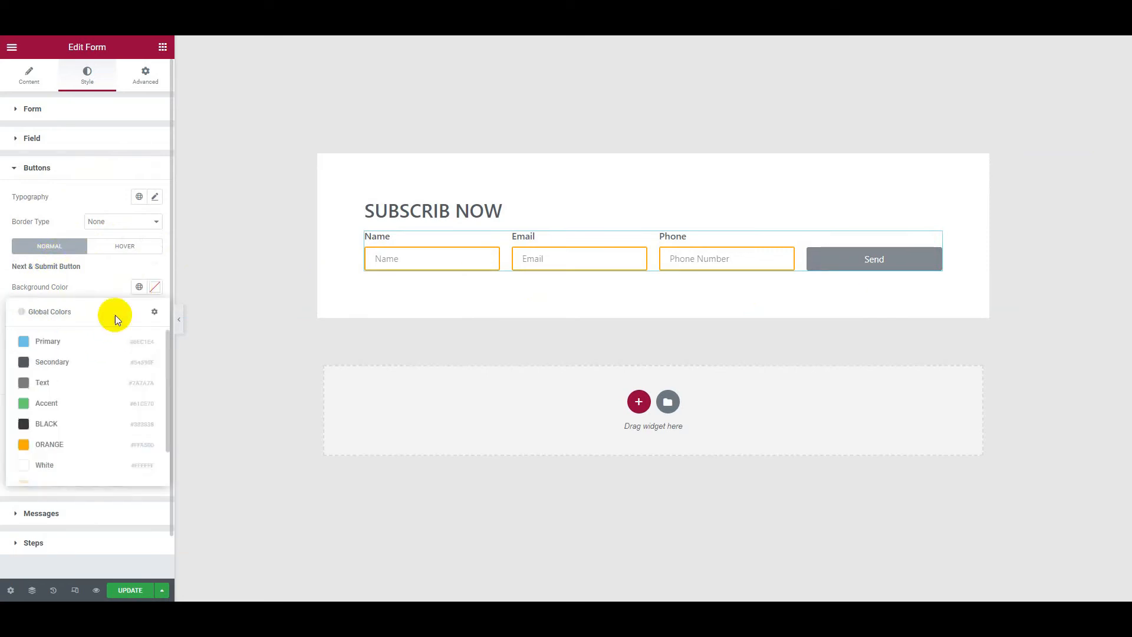
pyautogui.click(56, 449)
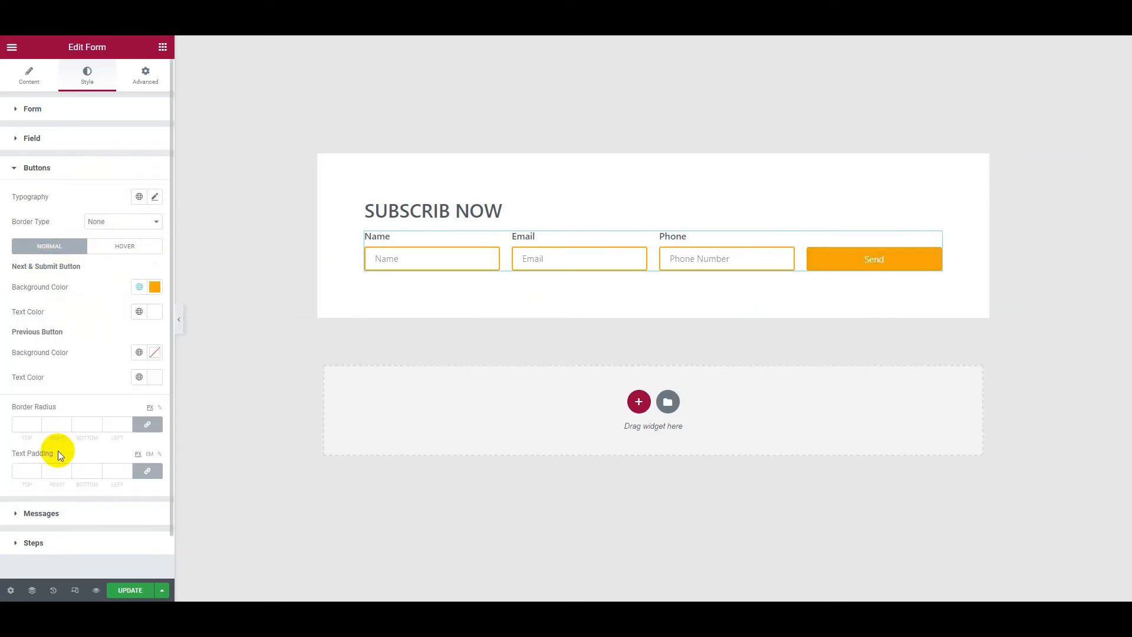
pyautogui.click(155, 198)
pyautogui.click(135, 290)
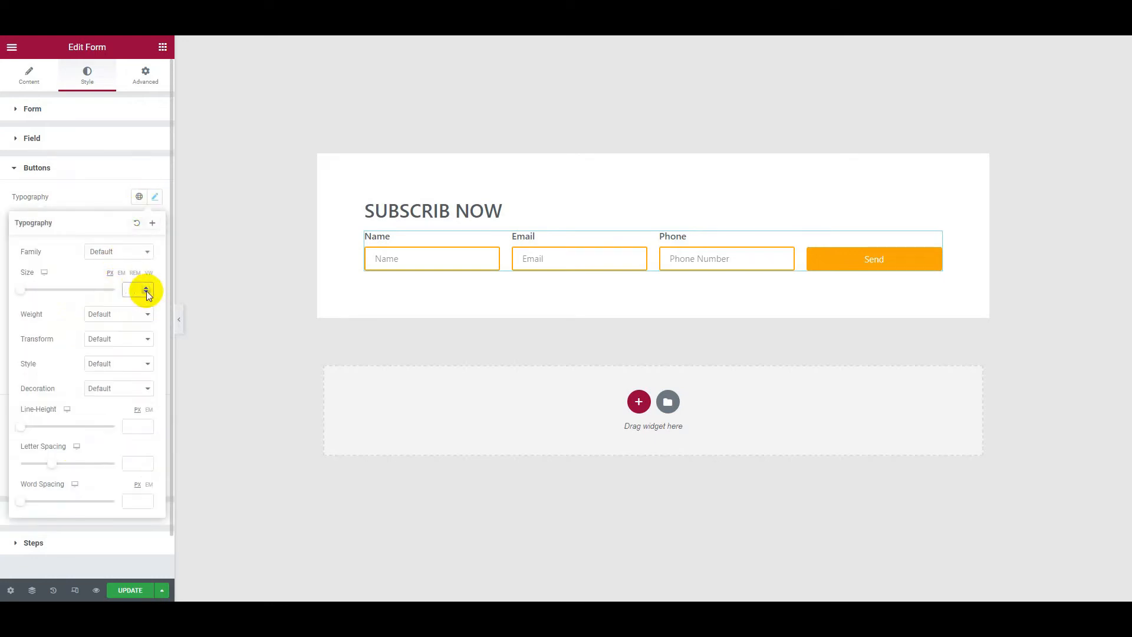
pyautogui.write('22')
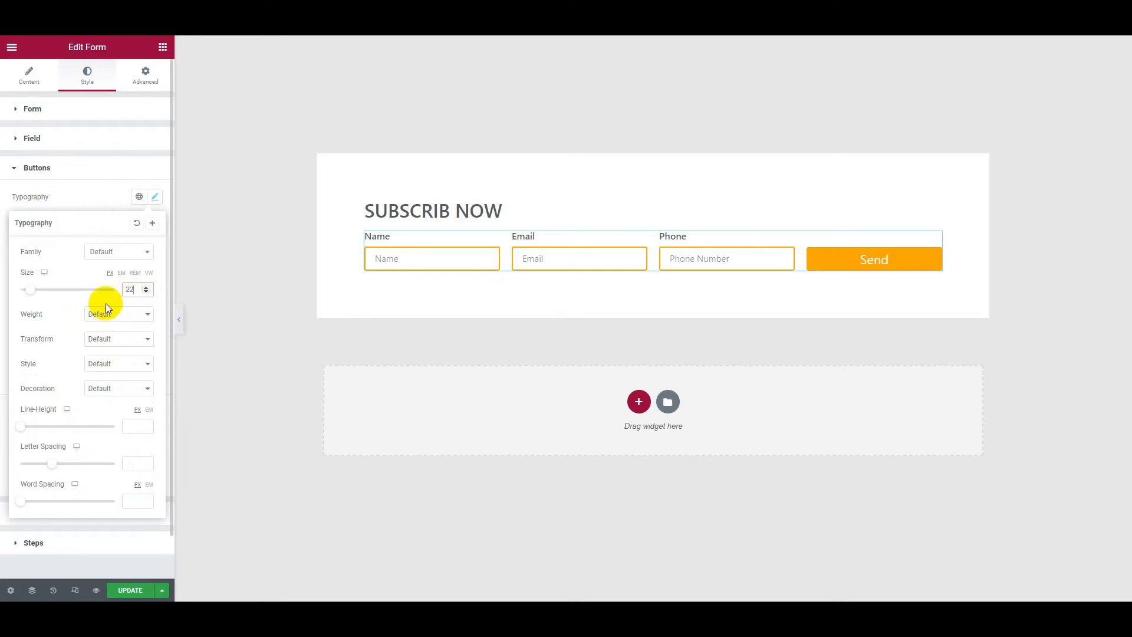
pyautogui.click(100, 196)
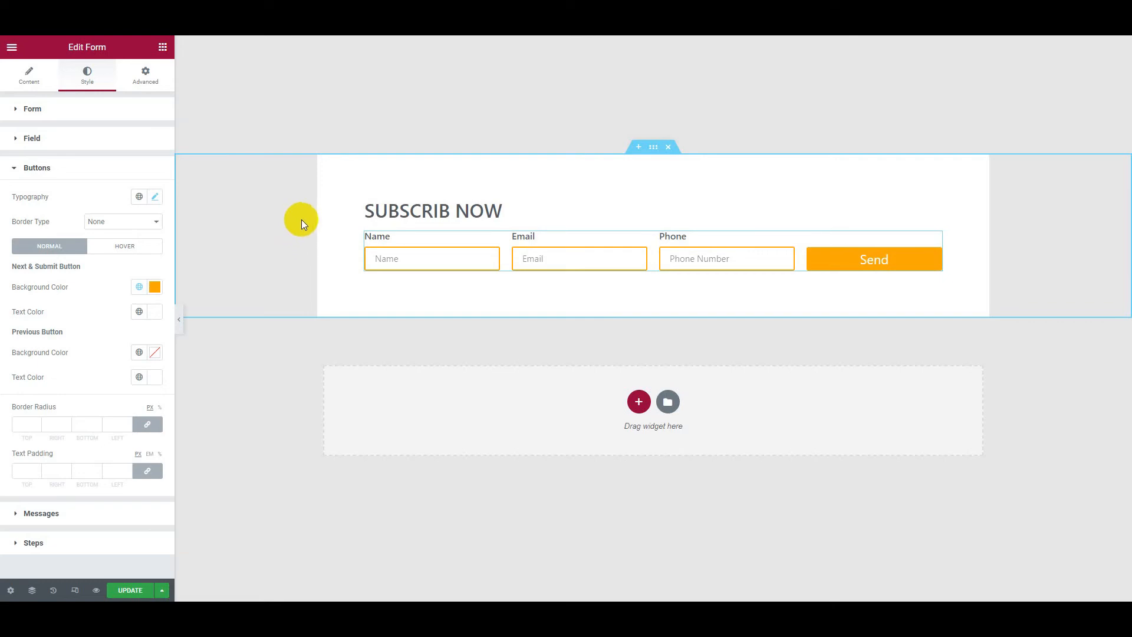
pyautogui.click(863, 262)
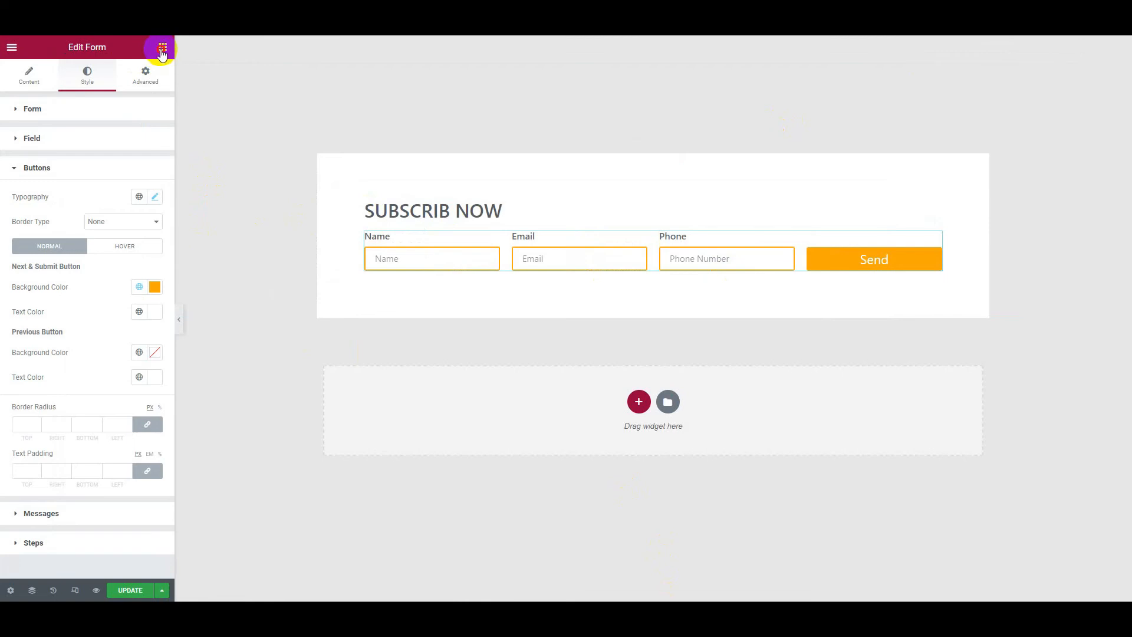
# Step: Find the Icon widget and place it above the SUBSCRIB NOW heading
pyautogui.click(161, 46)
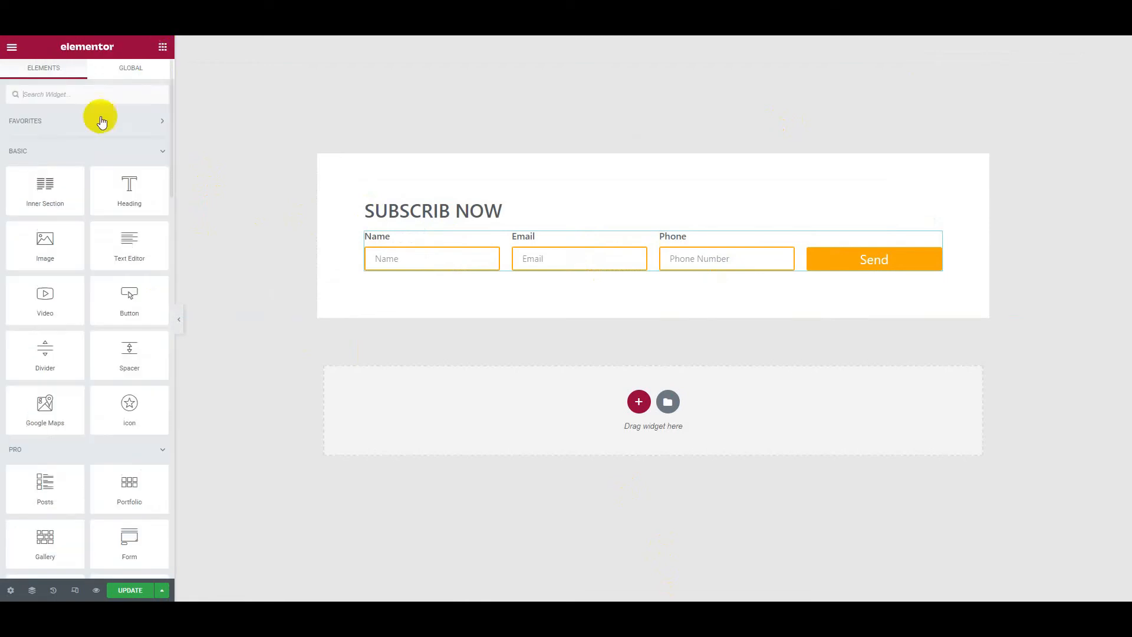
pyautogui.write('icon')
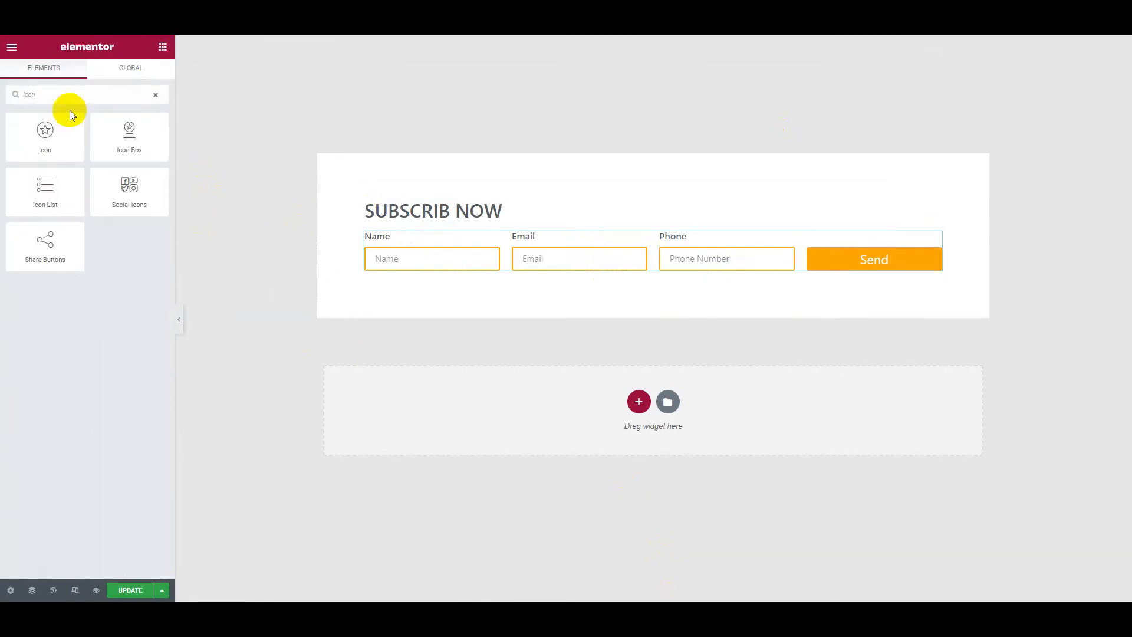
pyautogui.moveTo(59, 137); pyautogui.dragTo(405, 204)
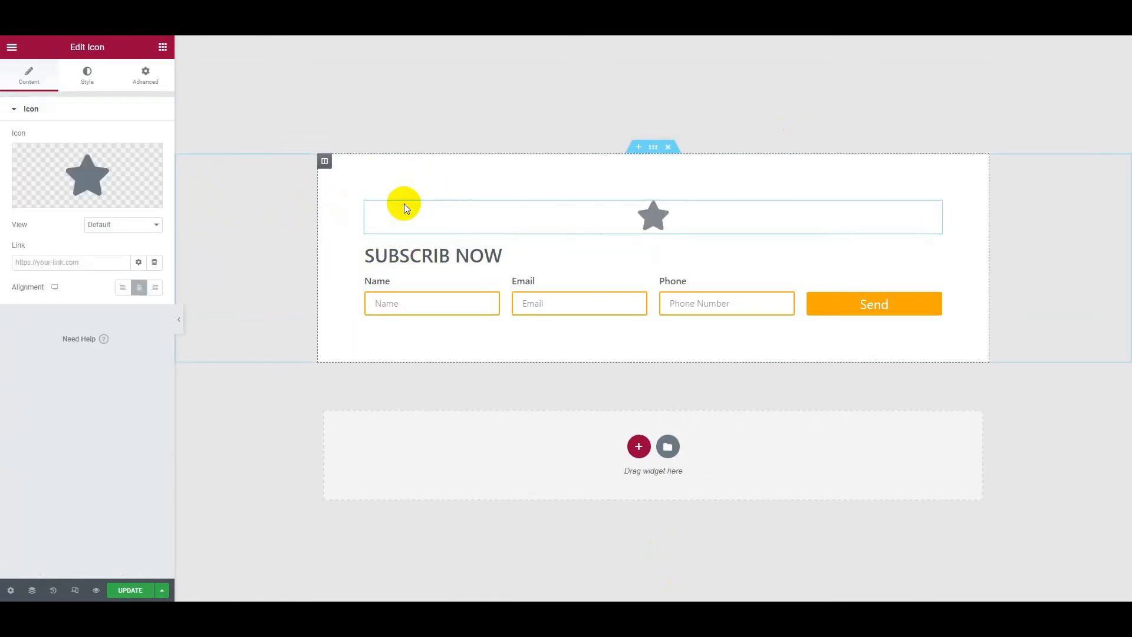
# Step: Replace the star icon with the solid Envelope icon from the icon library
pyautogui.click(88, 170)
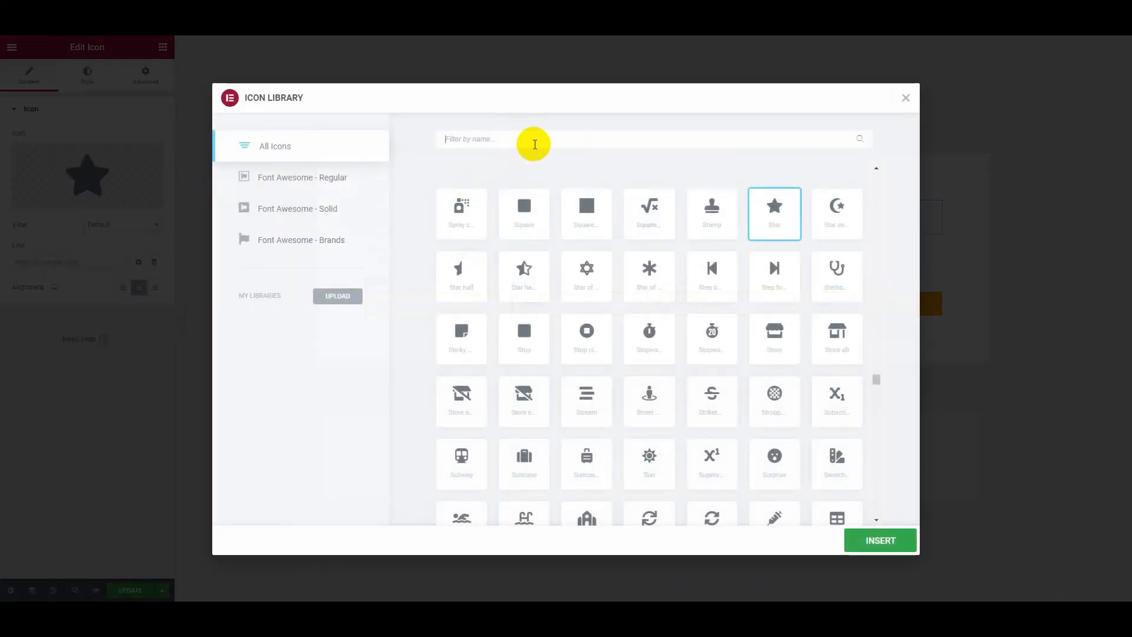
pyautogui.write('env')
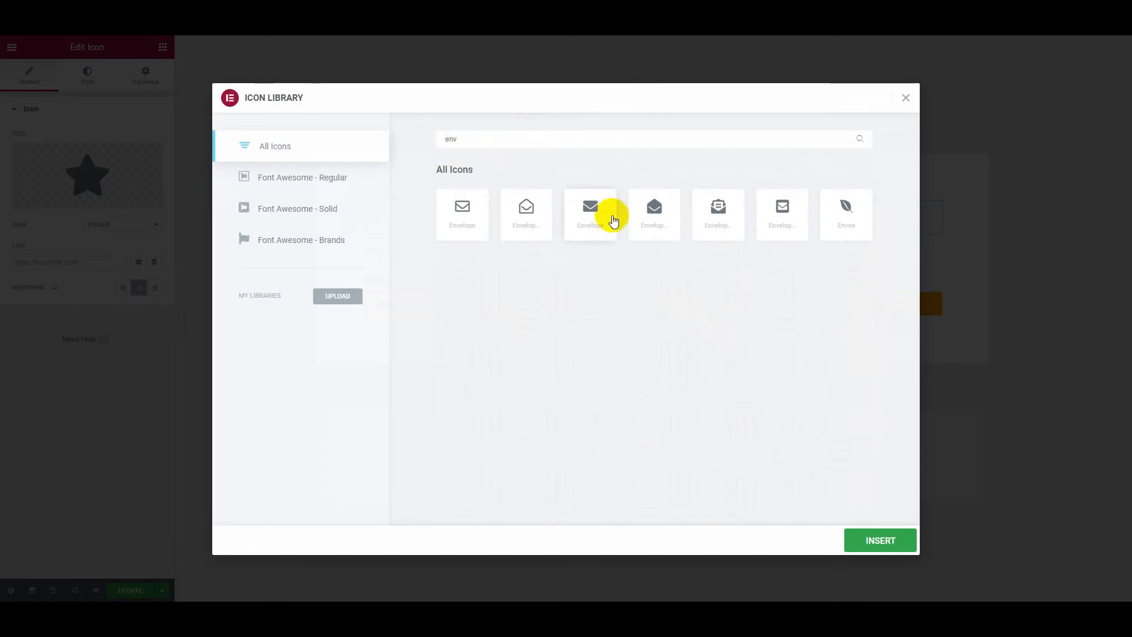
pyautogui.click(613, 220)
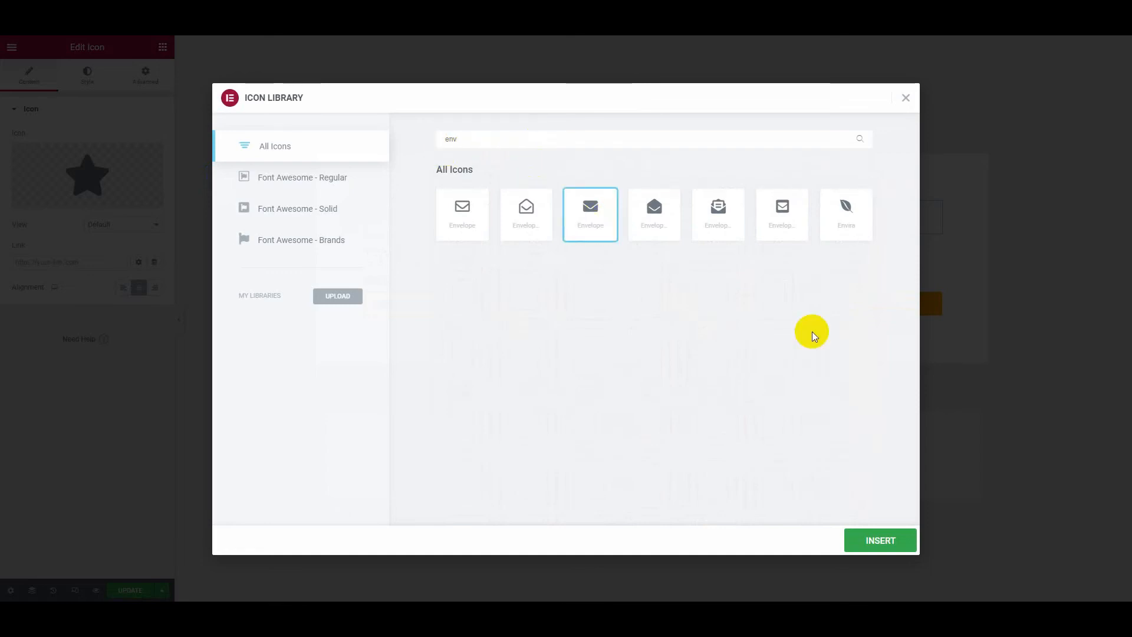
pyautogui.click(882, 536)
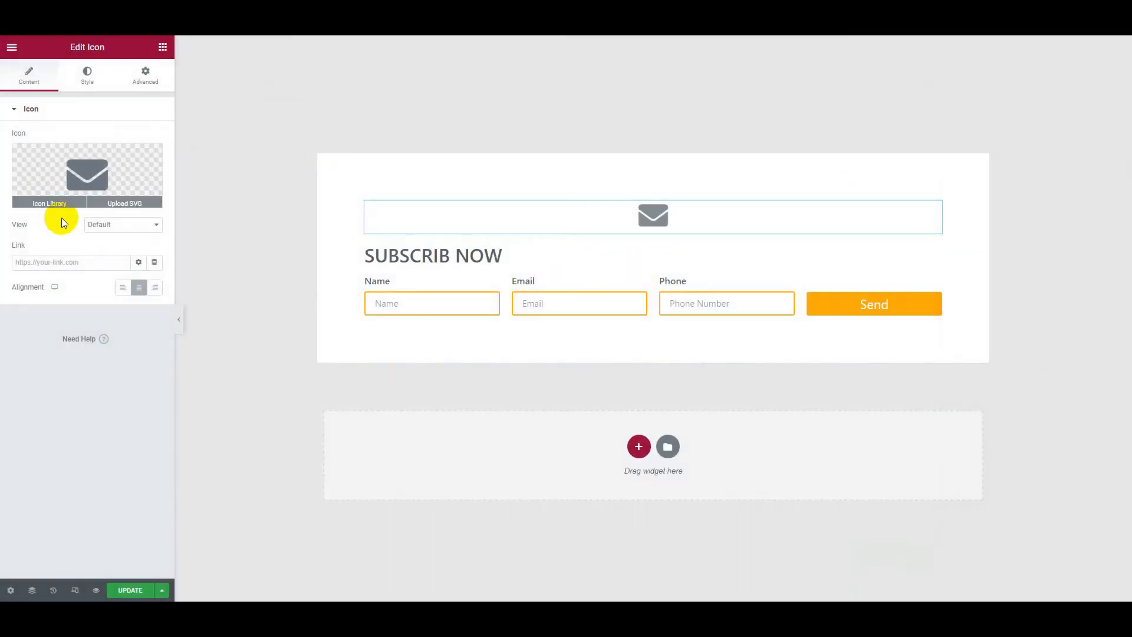
# Step: Set the envelope icon's primary color to the global ORANGE color
pyautogui.click(85, 71)
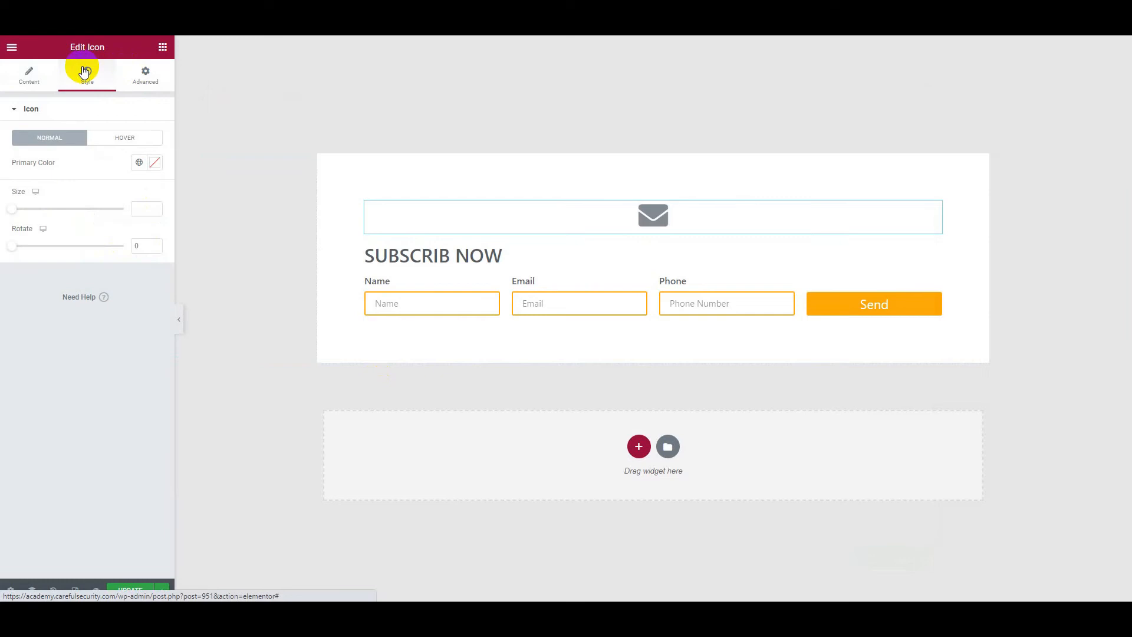
pyautogui.click(138, 163)
pyautogui.click(67, 323)
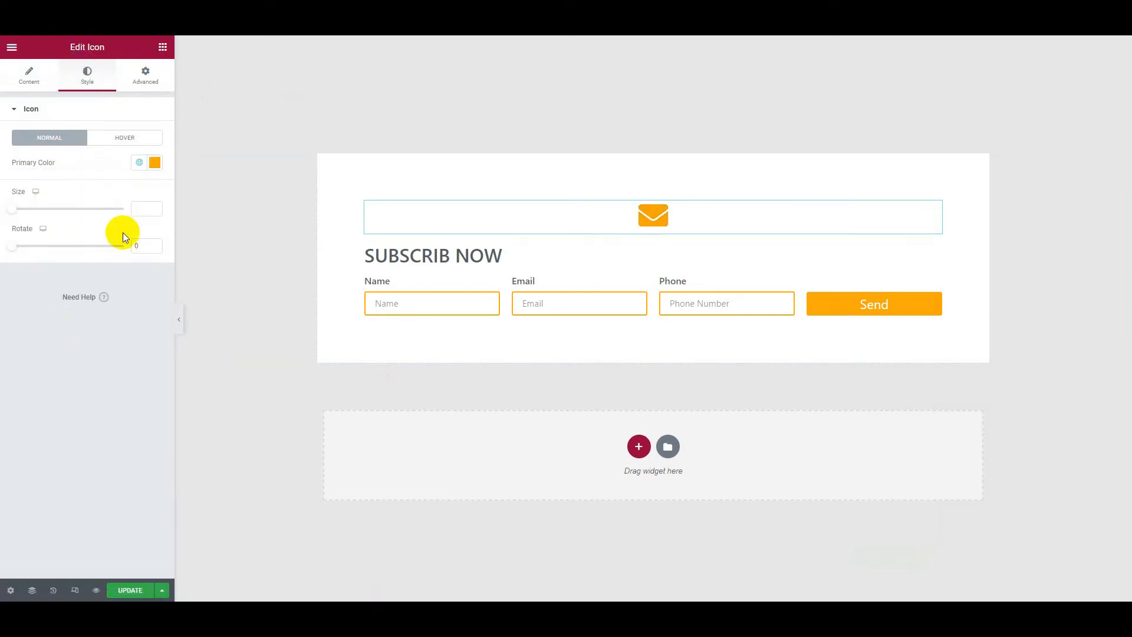
# Step: Change the envelope icon's primary color to the global White color
pyautogui.click(139, 162)
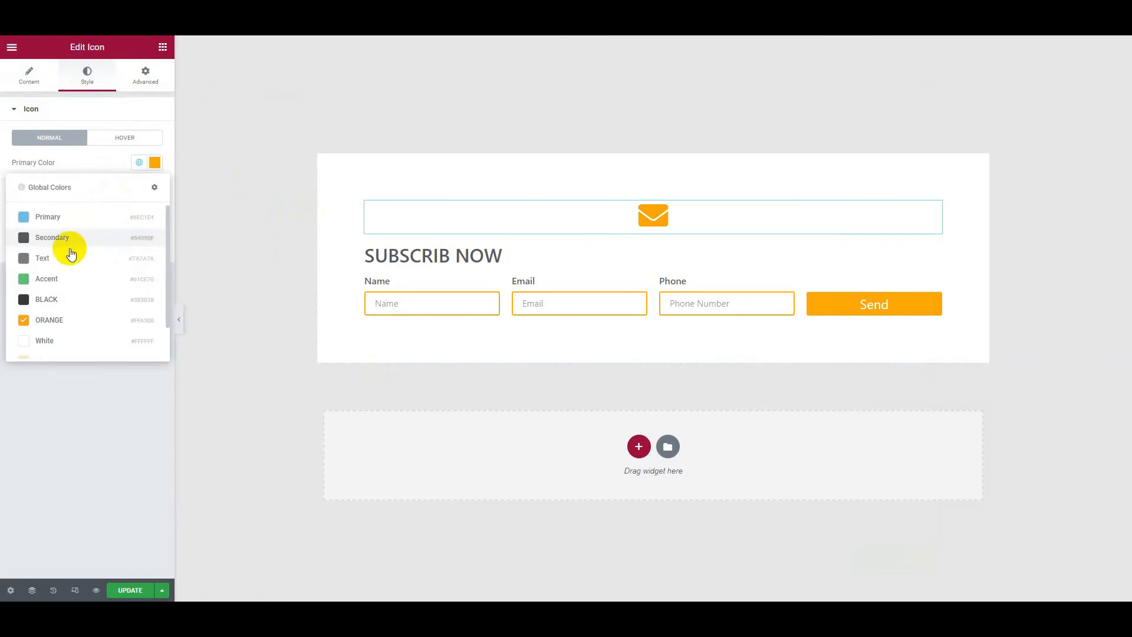
pyautogui.click(58, 340)
pyautogui.click(35, 79)
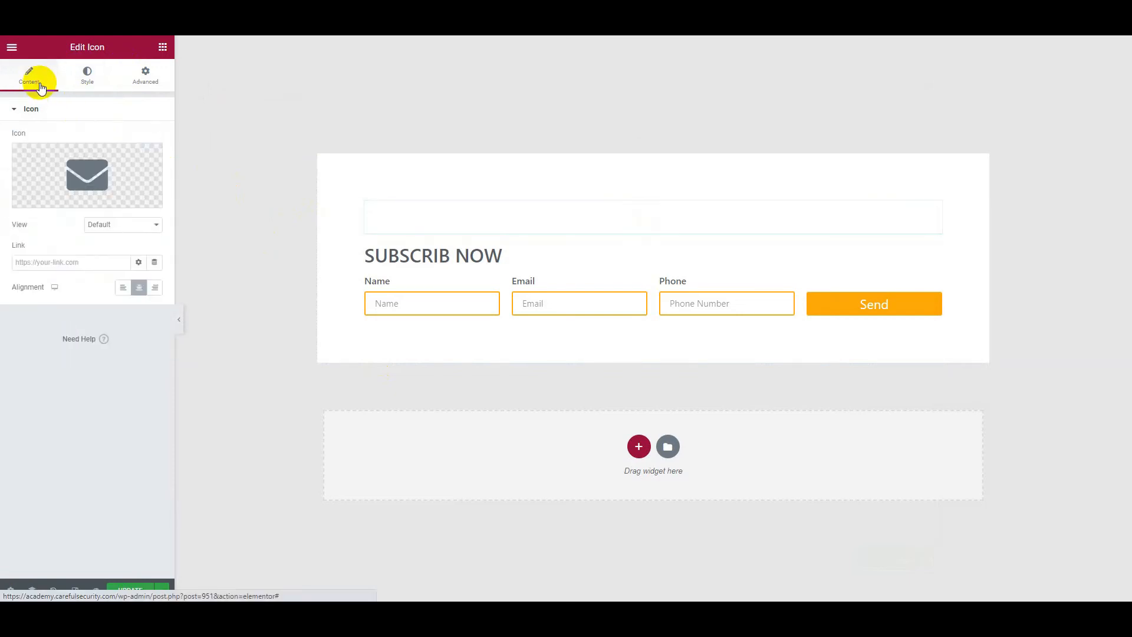
pyautogui.click(84, 77)
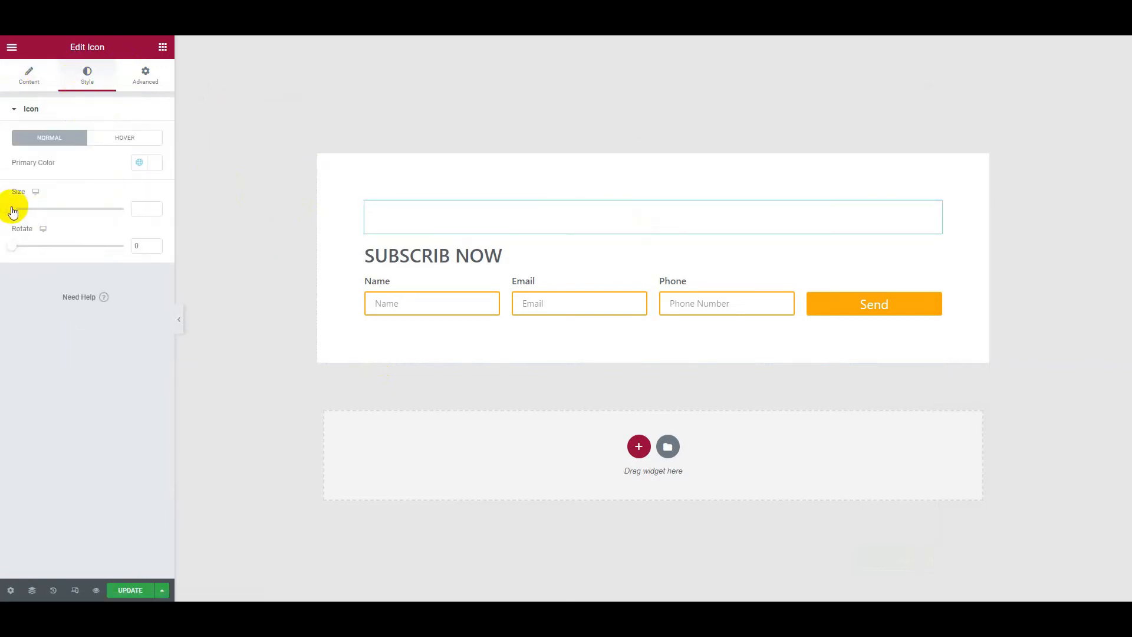
# Step: Set the envelope icon's primary color to the global ORANGE color and enlarge the icon to about 76
pyautogui.click(140, 163)
pyautogui.click(67, 319)
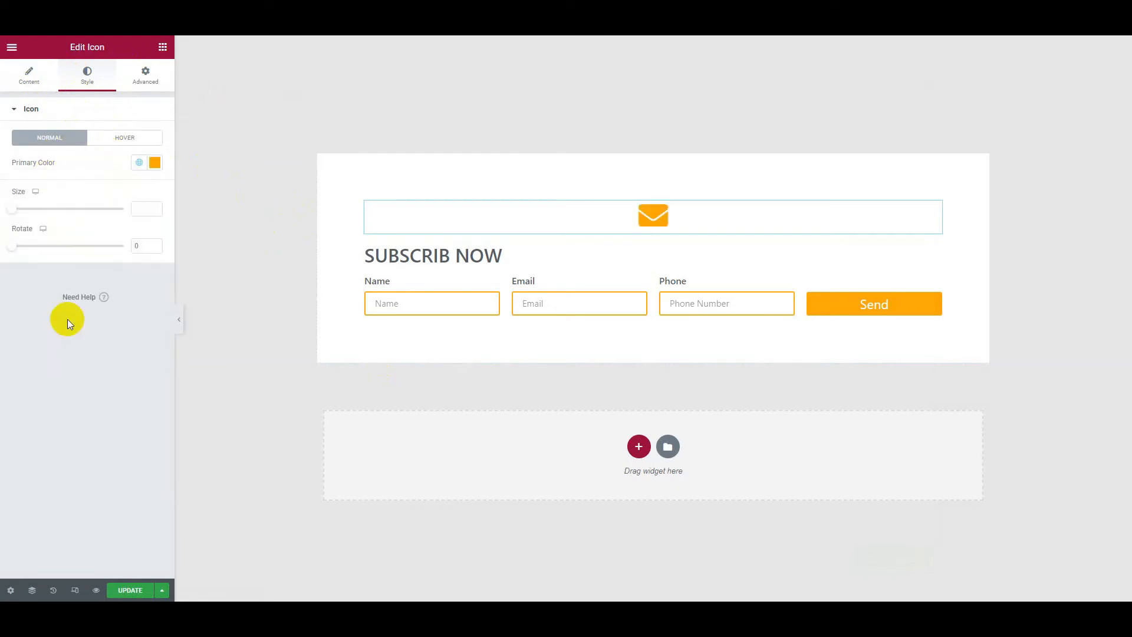
pyautogui.moveTo(9, 213); pyautogui.dragTo(38, 208)
# Step: Try rotating the envelope icon by about 32 degrees and clear the rotation value
pyautogui.moveTo(16, 253); pyautogui.dragTo(21, 247)
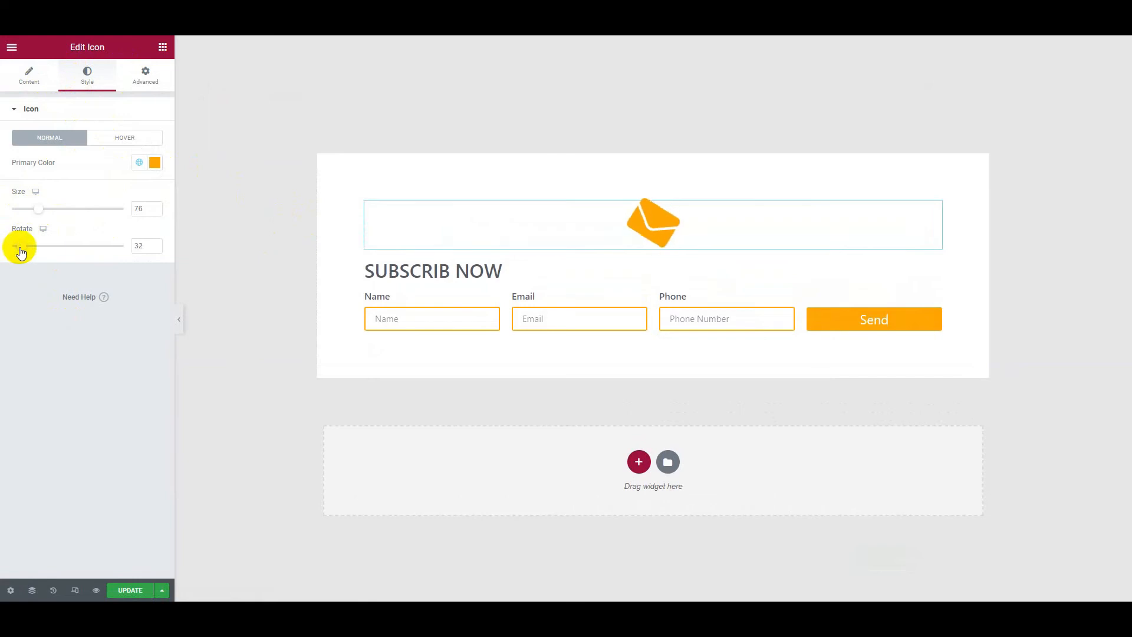
pyautogui.moveTo(145, 246); pyautogui.dragTo(130, 246)
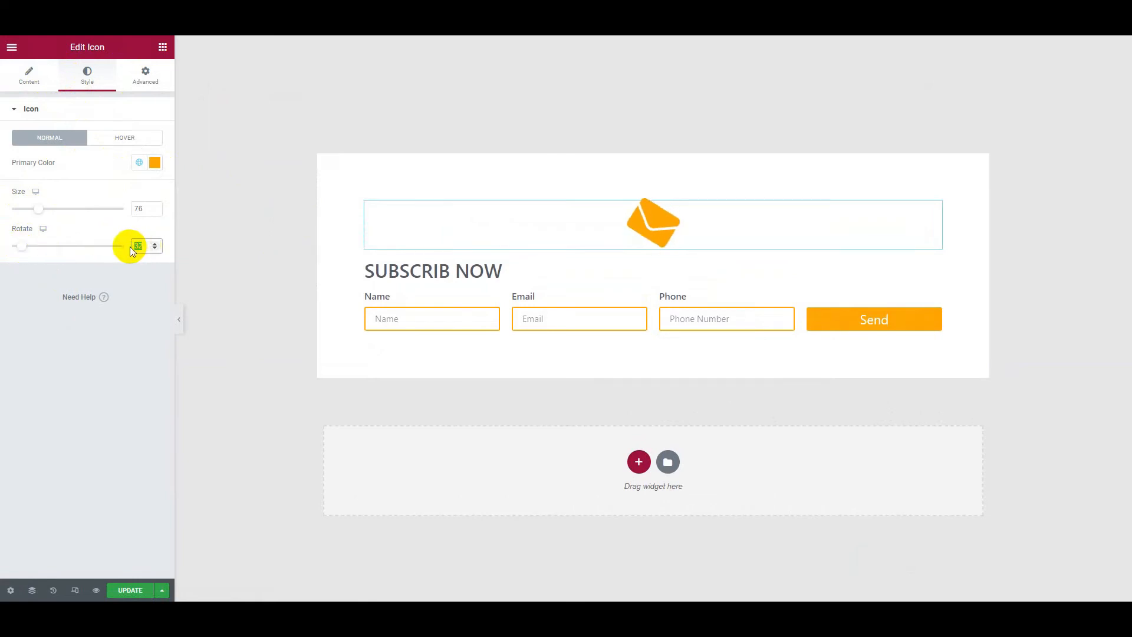
pyautogui.press('BackSpace')
pyautogui.click(139, 210)
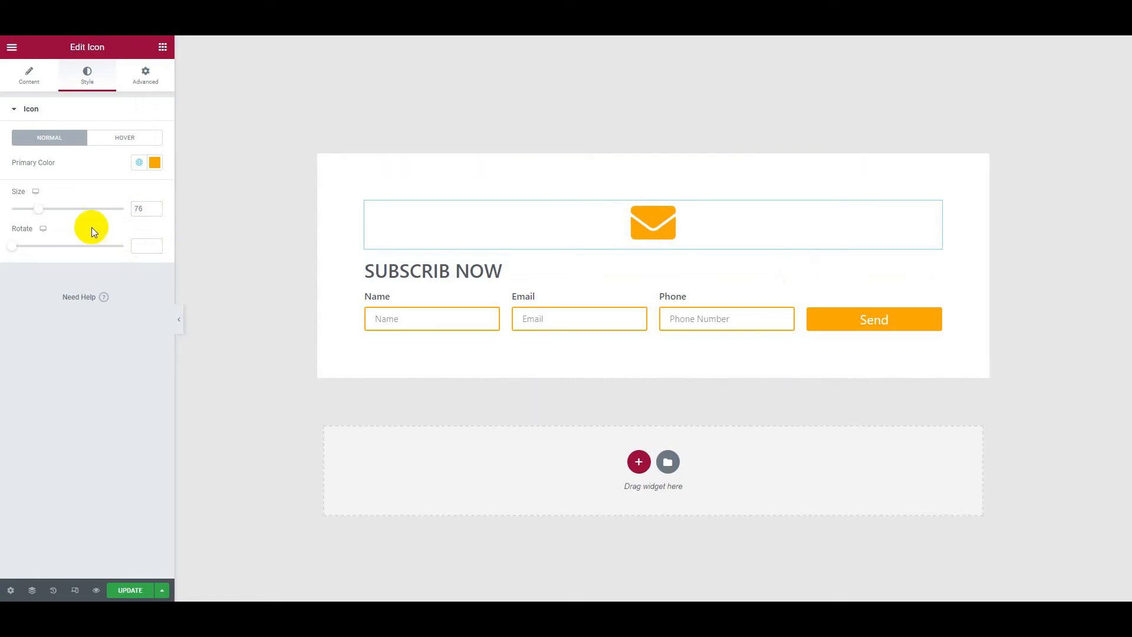
# Step: Set the envelope icon's view to Stacked with a Square shape
pyautogui.click(29, 76)
pyautogui.click(112, 224)
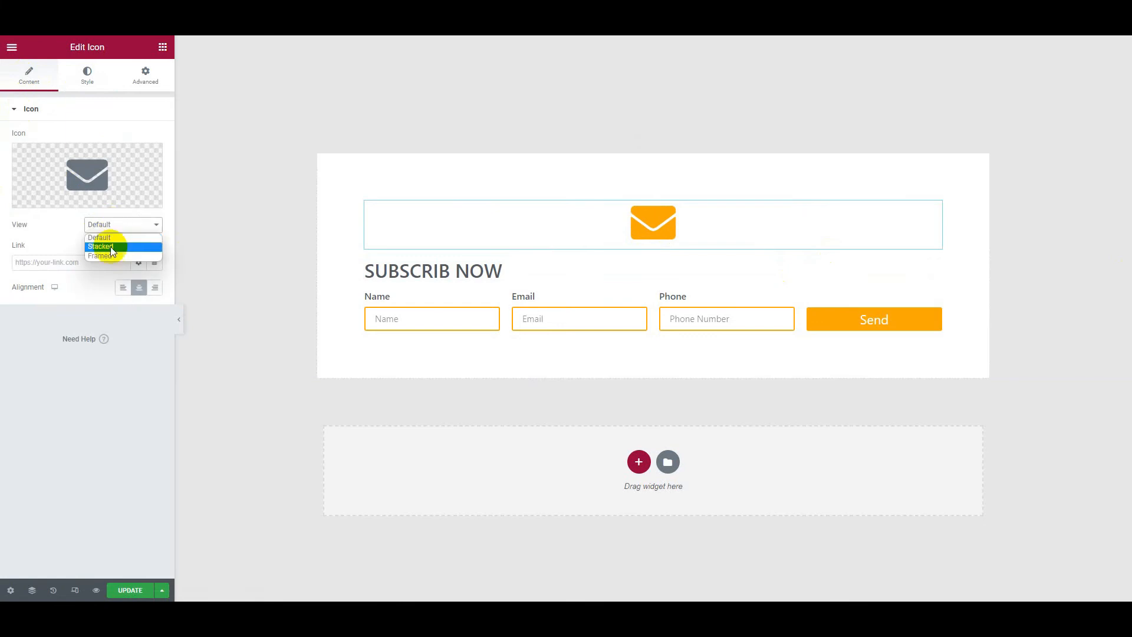
pyautogui.click(120, 254)
pyautogui.click(120, 226)
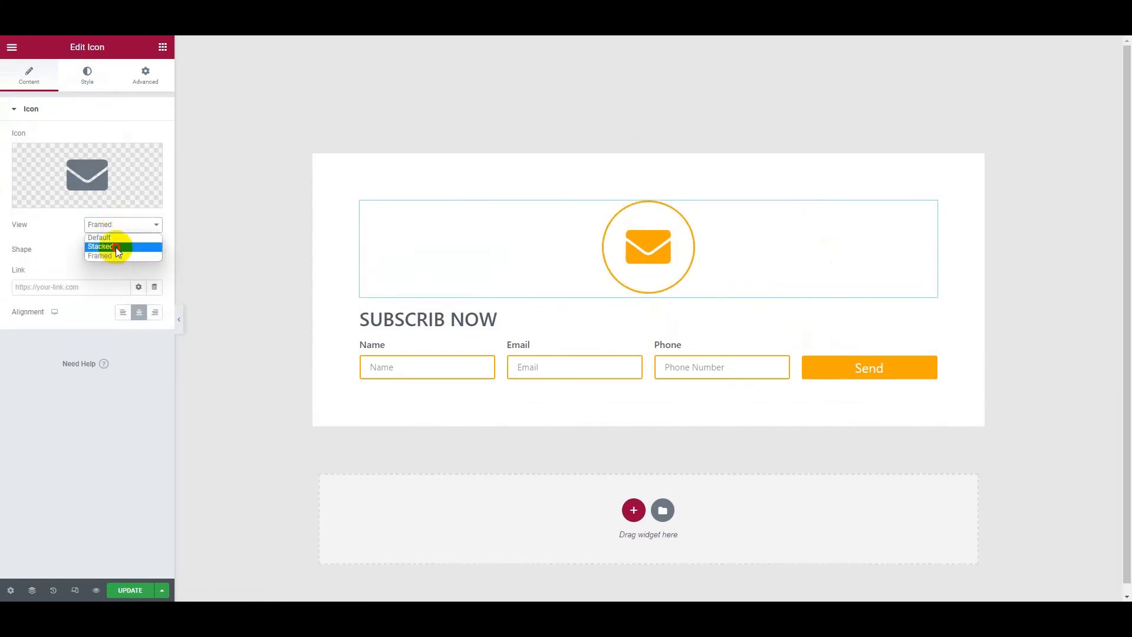
pyautogui.click(116, 247)
pyautogui.click(125, 251)
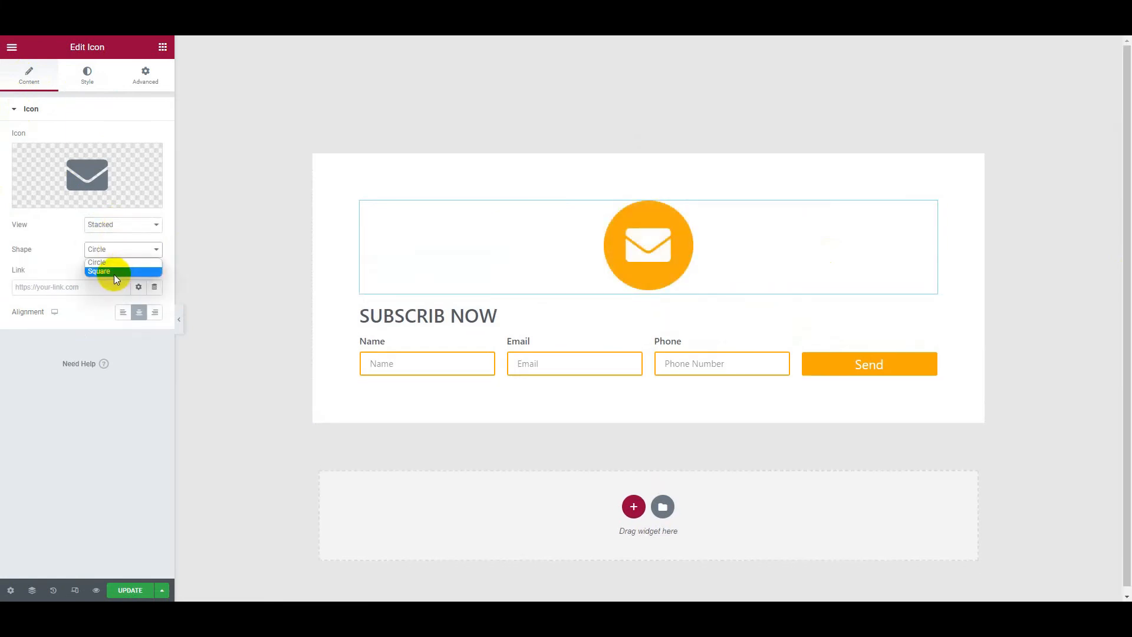
pyautogui.click(111, 272)
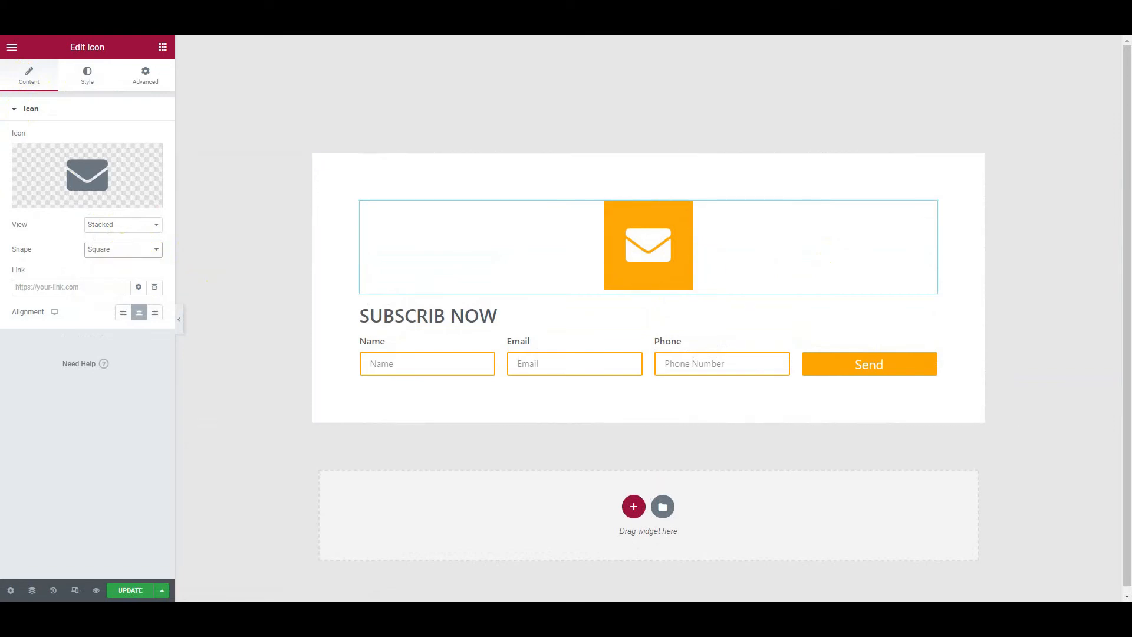
# Step: Set the stacked envelope icon's size to 40 and its padding to 30
pyautogui.click(87, 76)
pyautogui.doubleClick(140, 235)
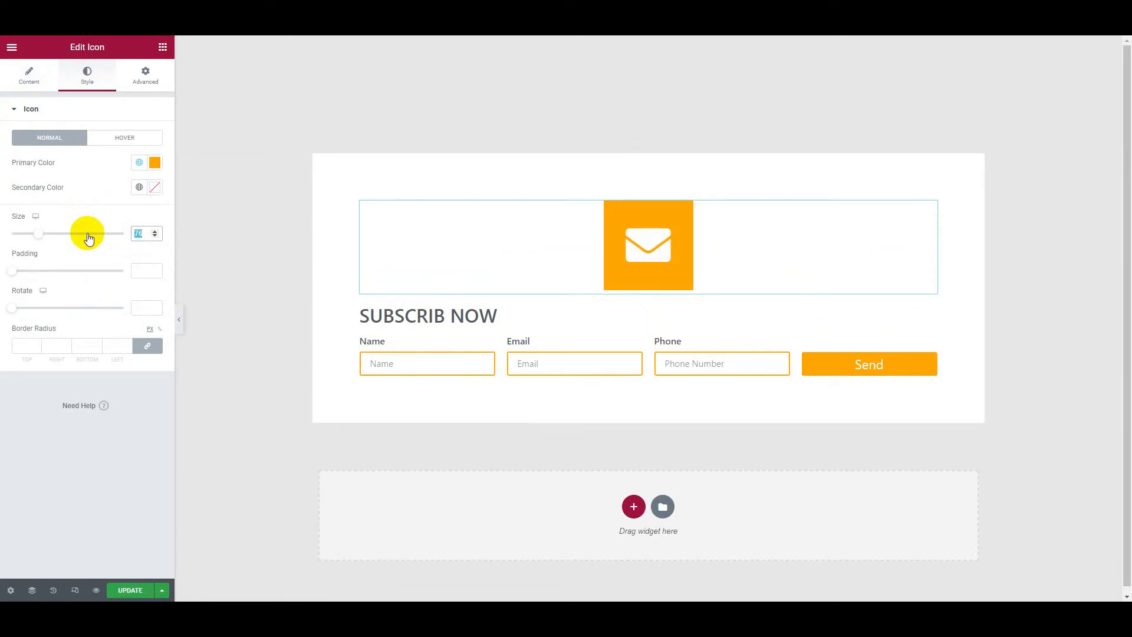
pyautogui.write('40')
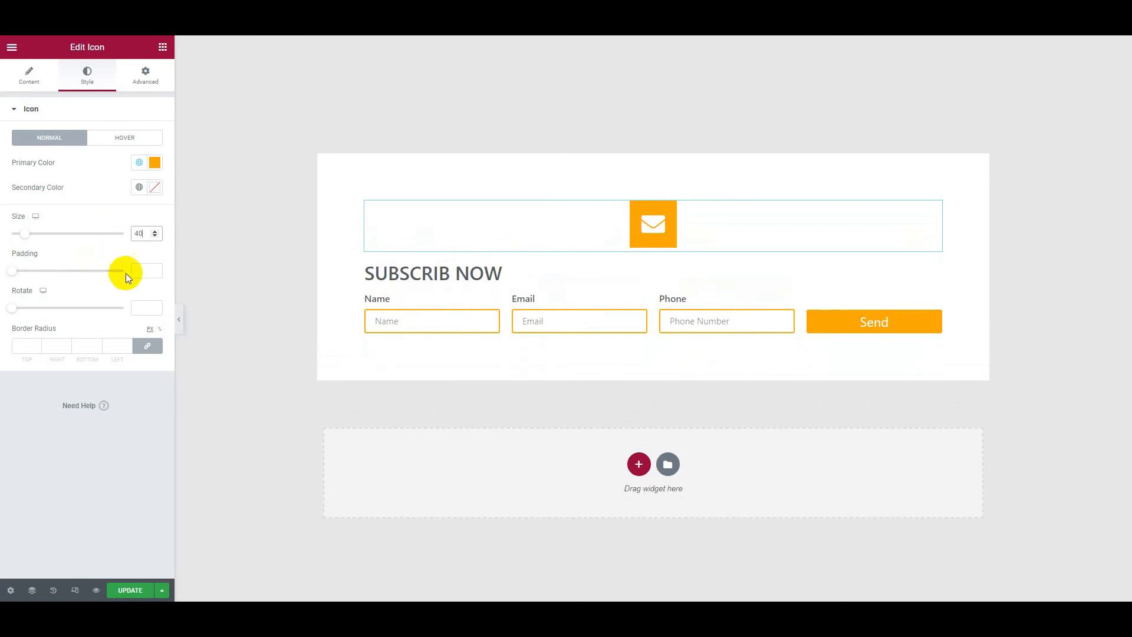
pyautogui.click(143, 271)
pyautogui.write('20')
pyautogui.press('Up')
pyautogui.press('Up')
pyautogui.press('Up')
pyautogui.press('Up')
pyautogui.press('Up')
pyautogui.press('Up')
pyautogui.press('Up')
pyautogui.press('Up')
pyautogui.press('Up')
pyautogui.press('Up')
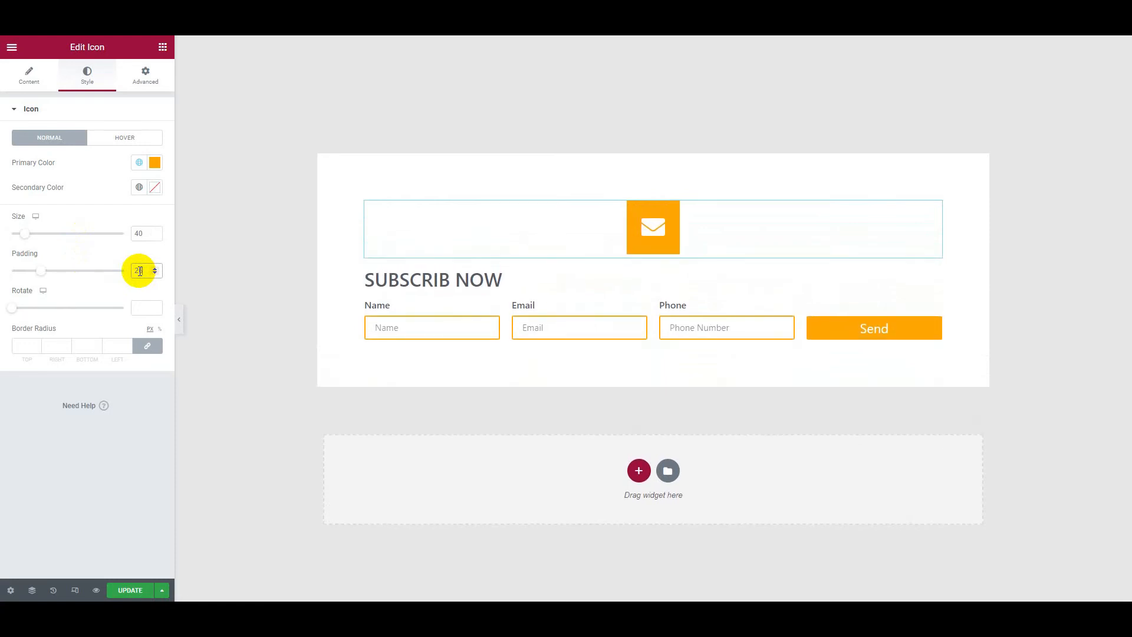
pyautogui.press('Up')
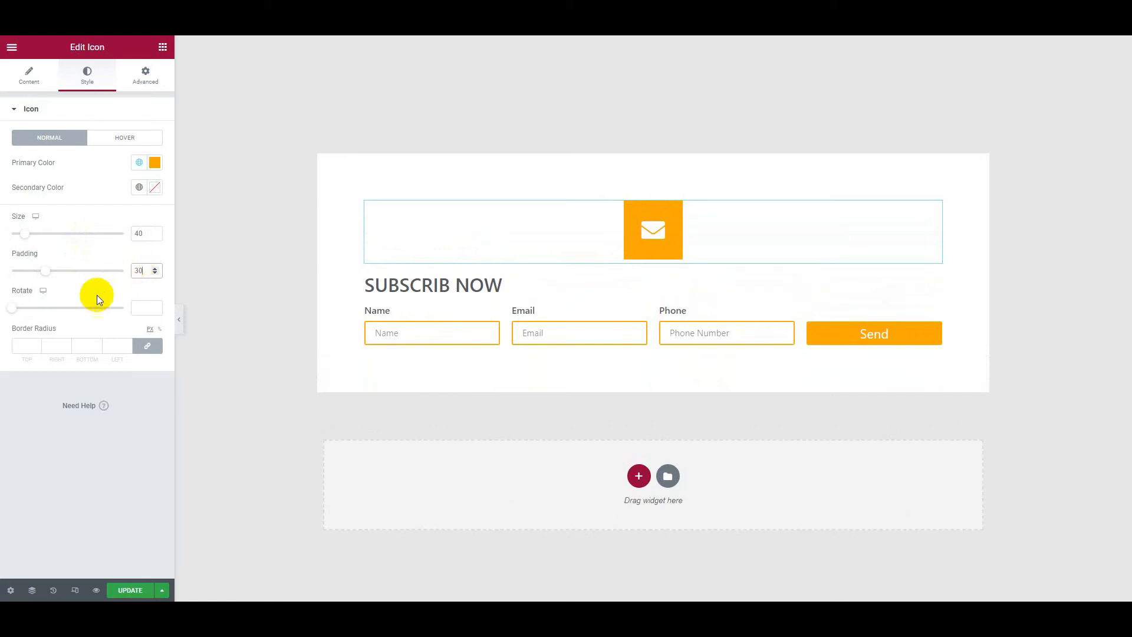
# Step: Set the envelope icon's border radius to 5 px on all corners
pyautogui.click(21, 342)
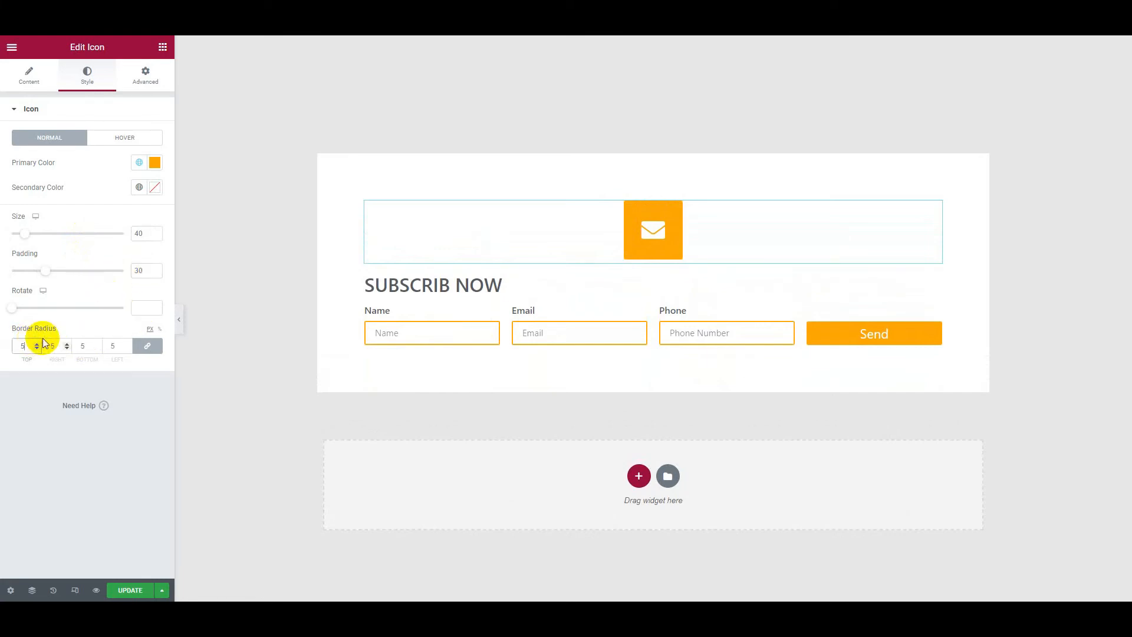
pyautogui.click(150, 83)
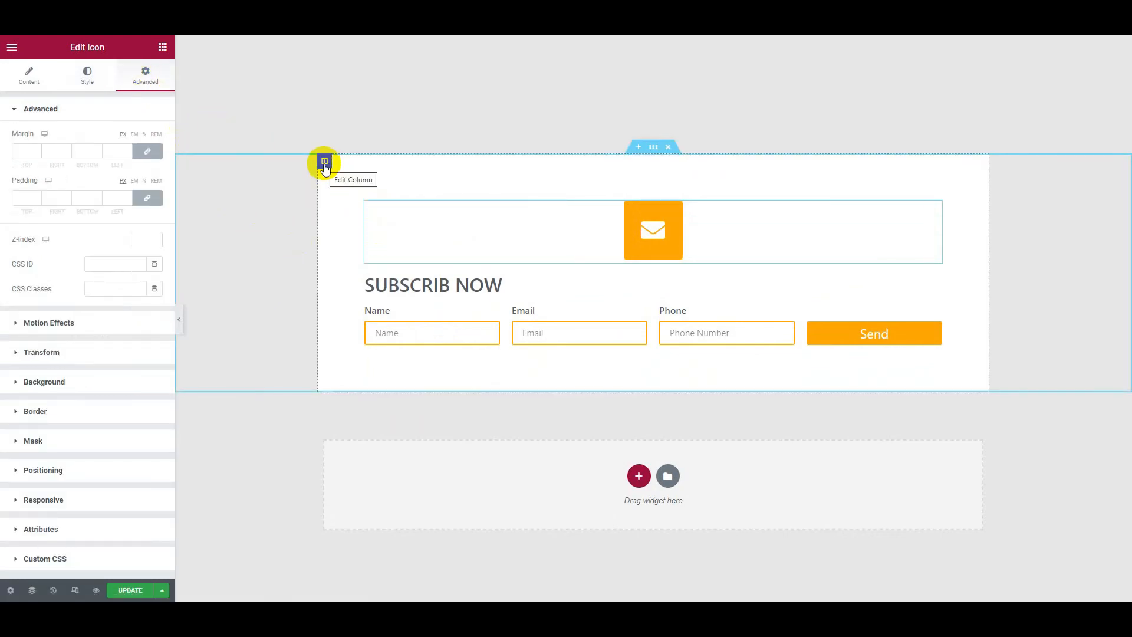
pyautogui.click(649, 230)
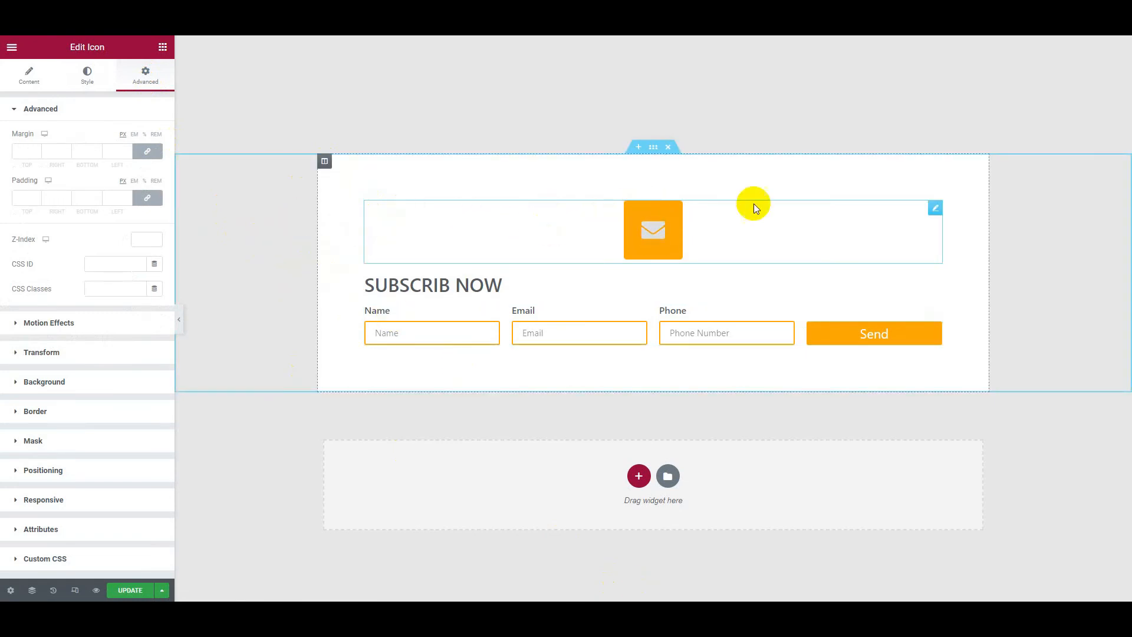
# Step: Set the envelope icon's hover primary color to the global ORANGE color
pyautogui.click(87, 74)
pyautogui.click(107, 139)
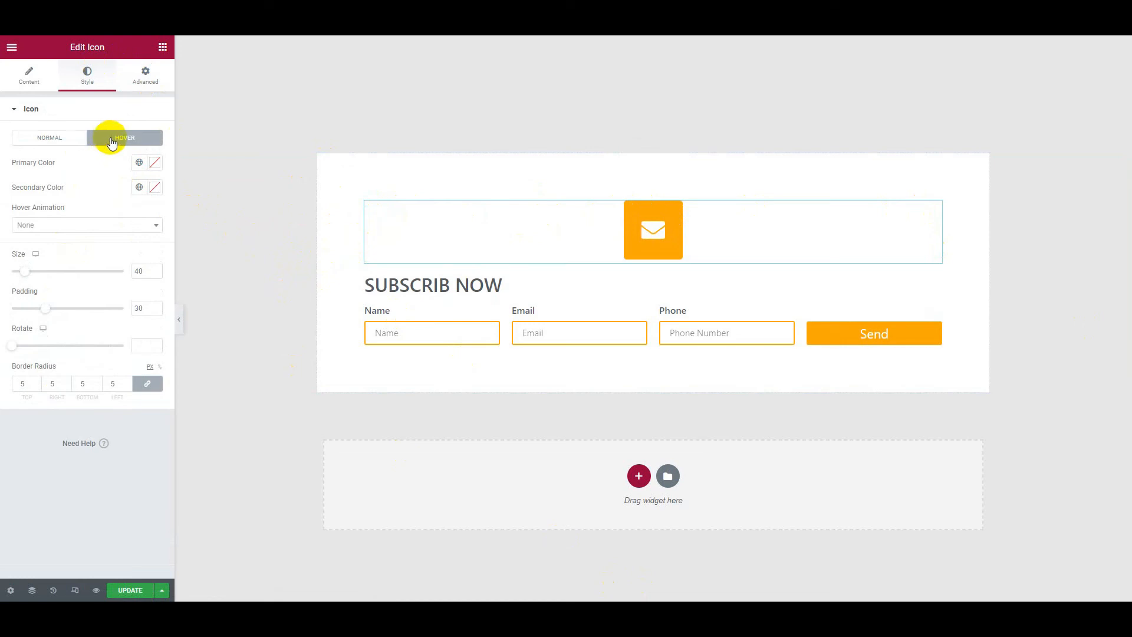
pyautogui.click(66, 136)
pyautogui.click(125, 136)
pyautogui.click(140, 163)
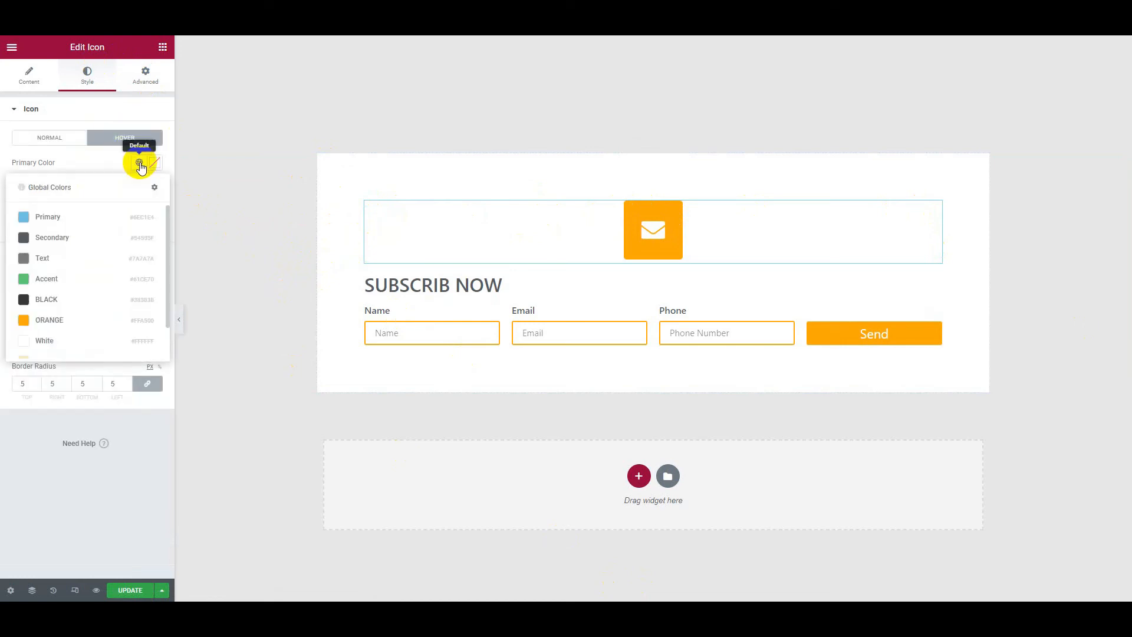
pyautogui.click(46, 321)
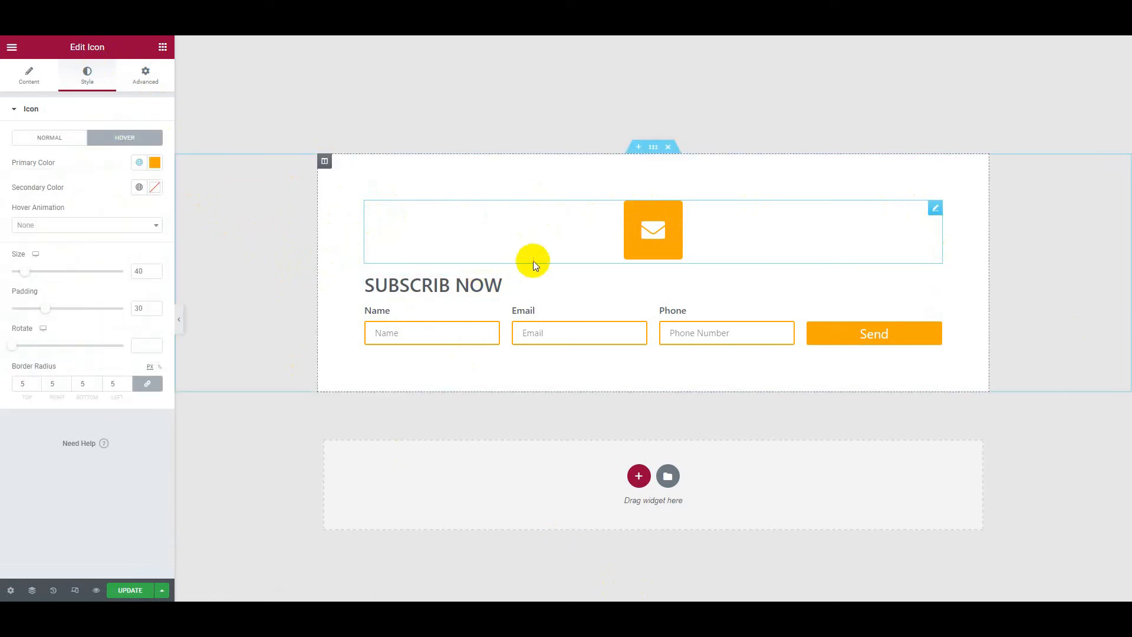
# Step: Set the envelope icon's secondary color in the normal state to the global White color
pyautogui.click(137, 188)
pyautogui.click(50, 137)
pyautogui.click(138, 187)
pyautogui.click(38, 366)
pyautogui.click(660, 230)
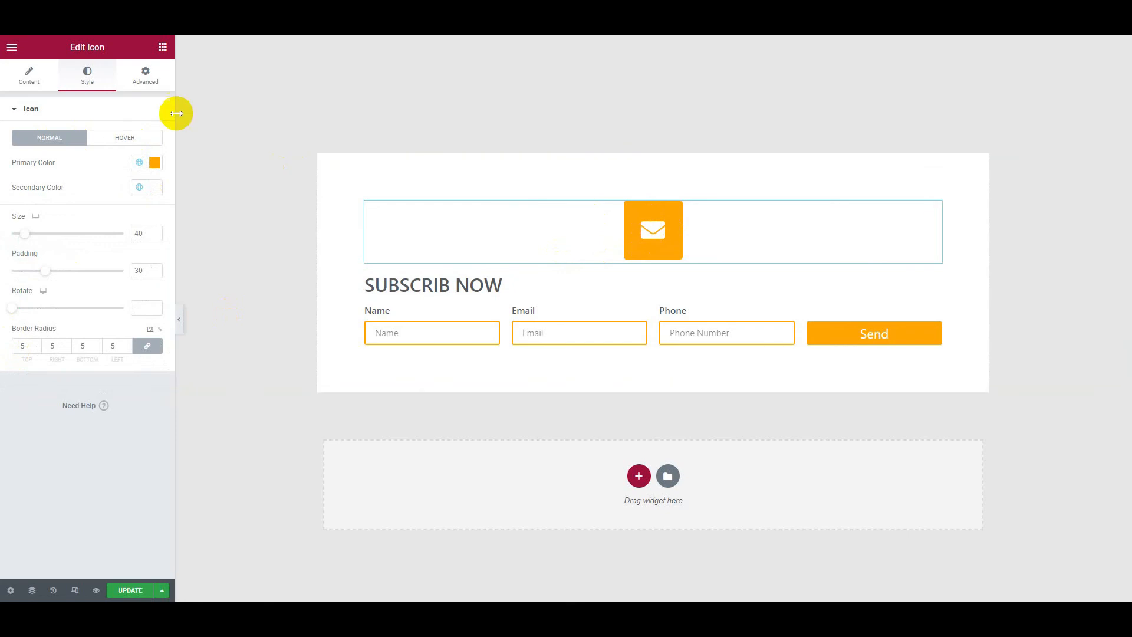
# Step: Set the envelope icon's positioning width to Inline (auto)
pyautogui.click(147, 70)
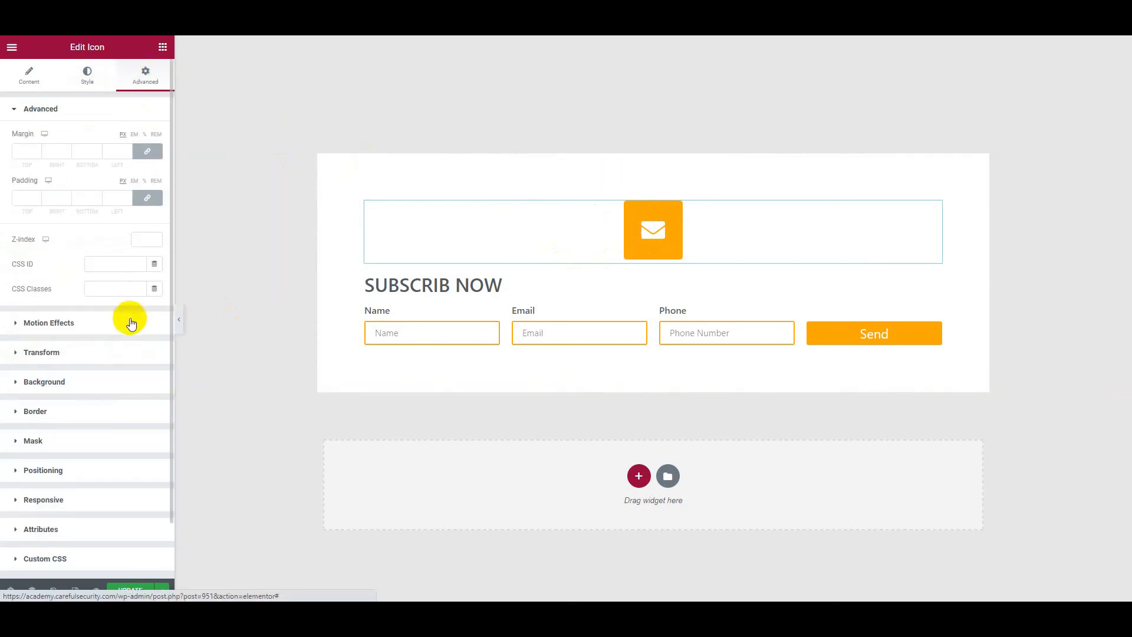
pyautogui.click(636, 246)
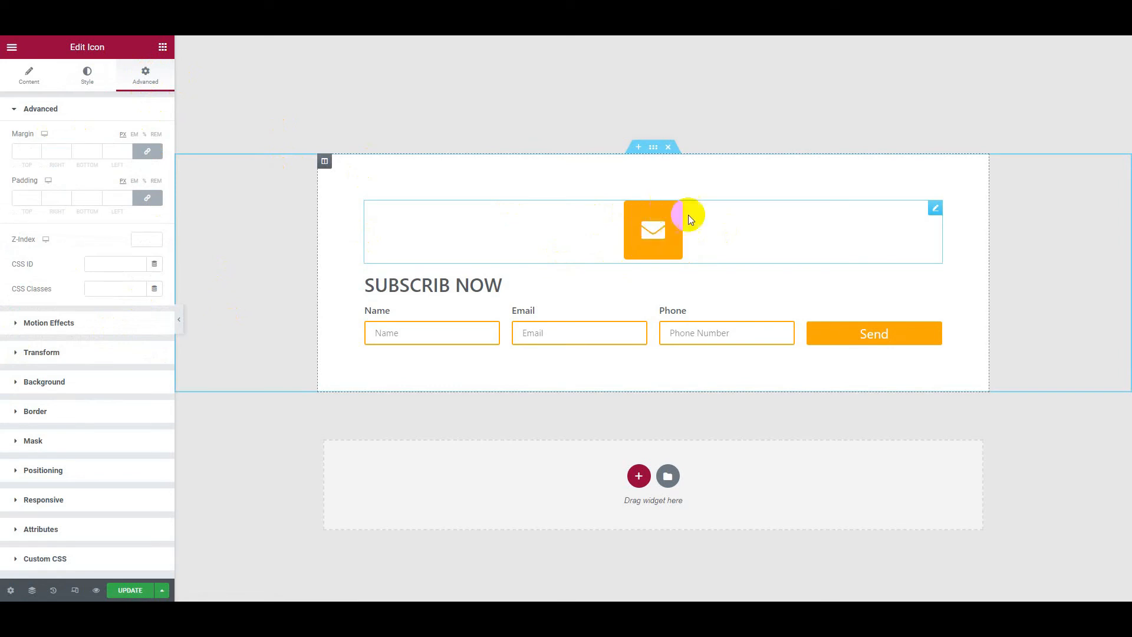
pyautogui.click(663, 242)
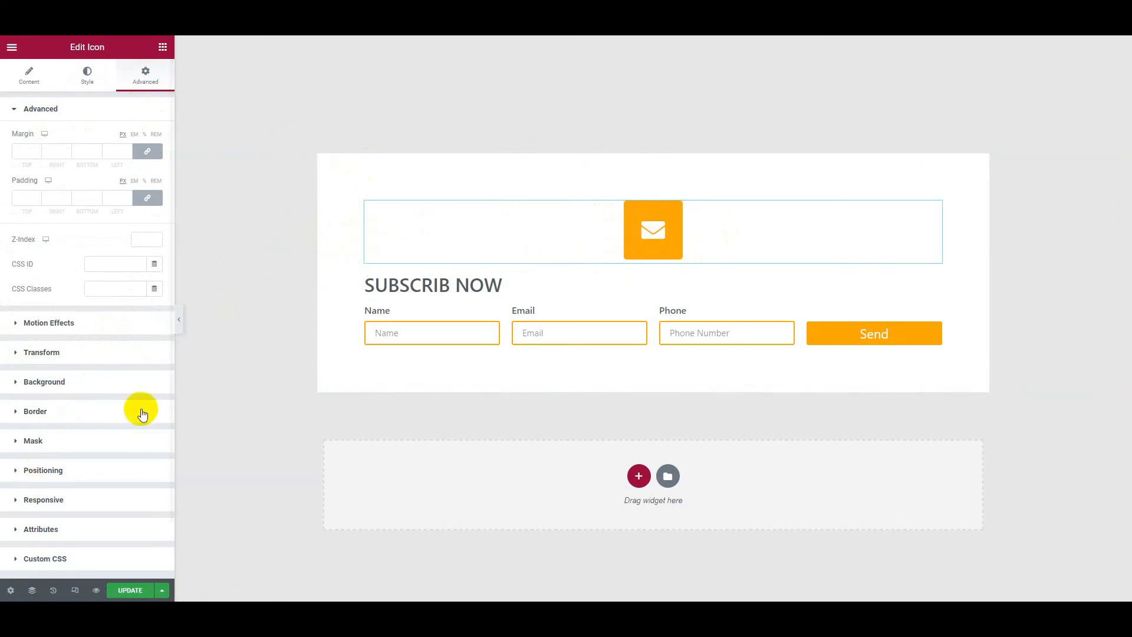
pyautogui.click(83, 472)
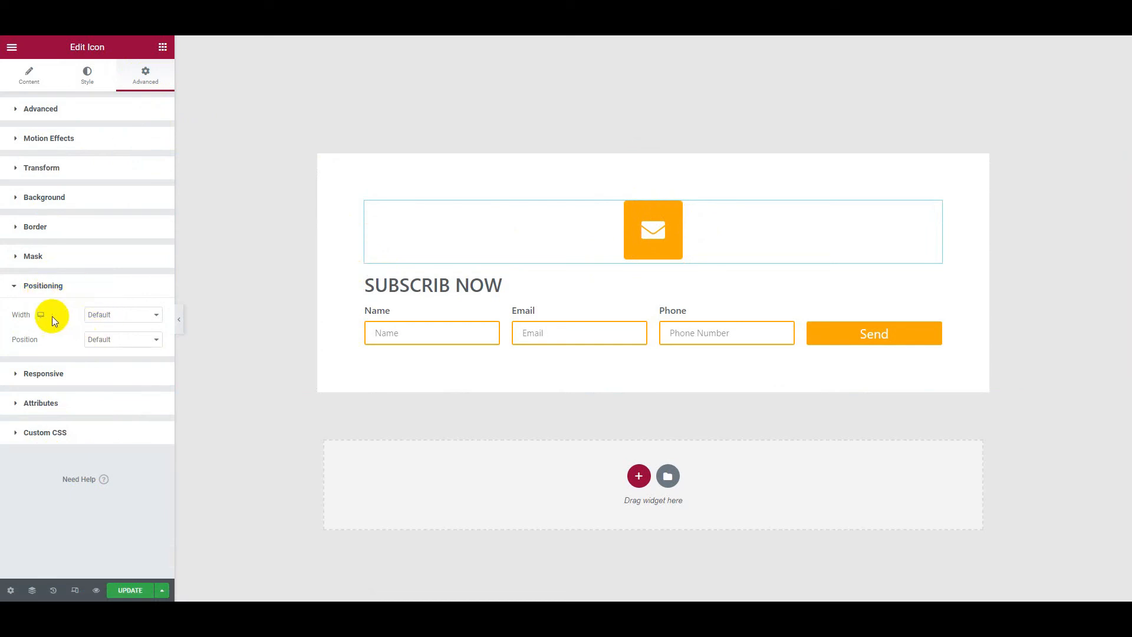
pyautogui.click(108, 314)
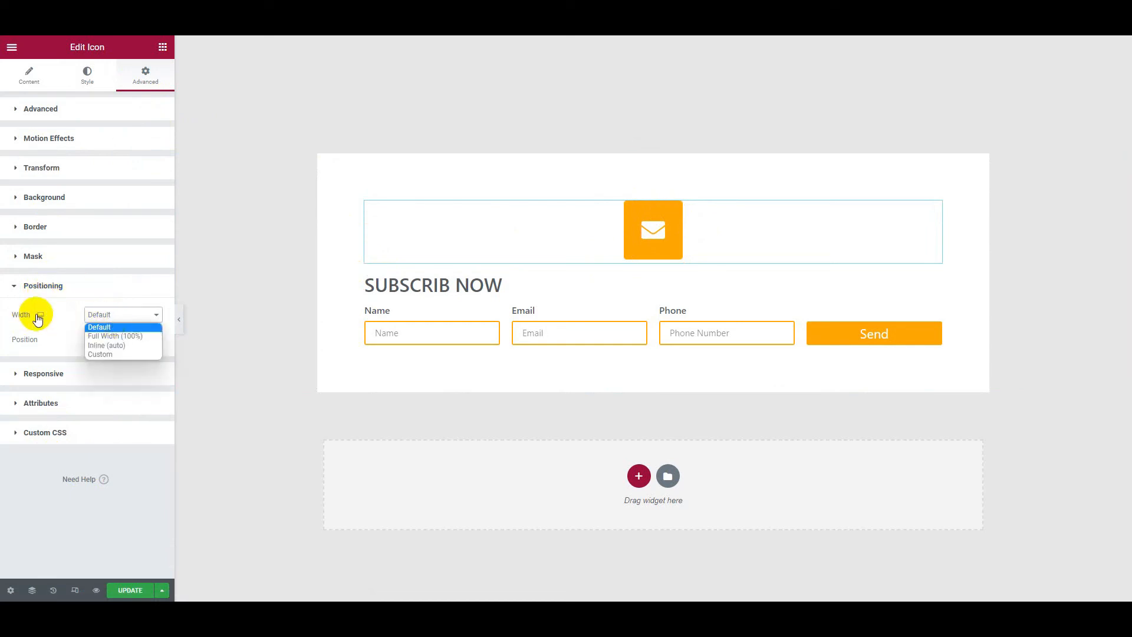
pyautogui.click(108, 347)
# Step: Make the icon's position Absolute and move it onto the column's left edge, offset about -49 px horizontally and 90 px vertically
pyautogui.click(120, 367)
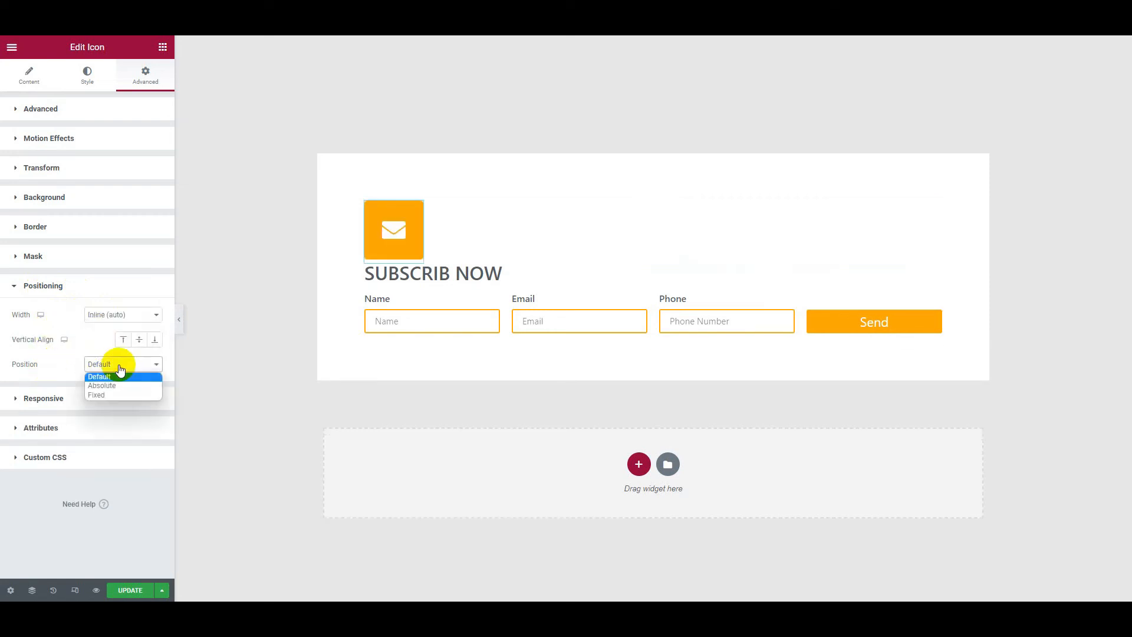
pyautogui.click(115, 385)
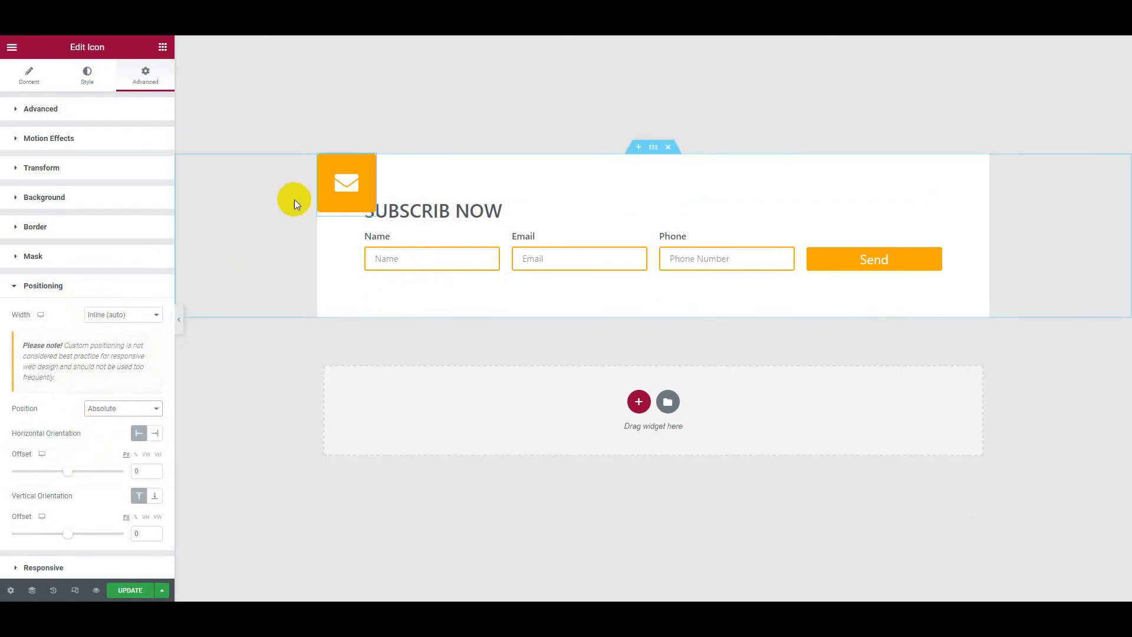
pyautogui.moveTo(347, 184); pyautogui.dragTo(299, 228)
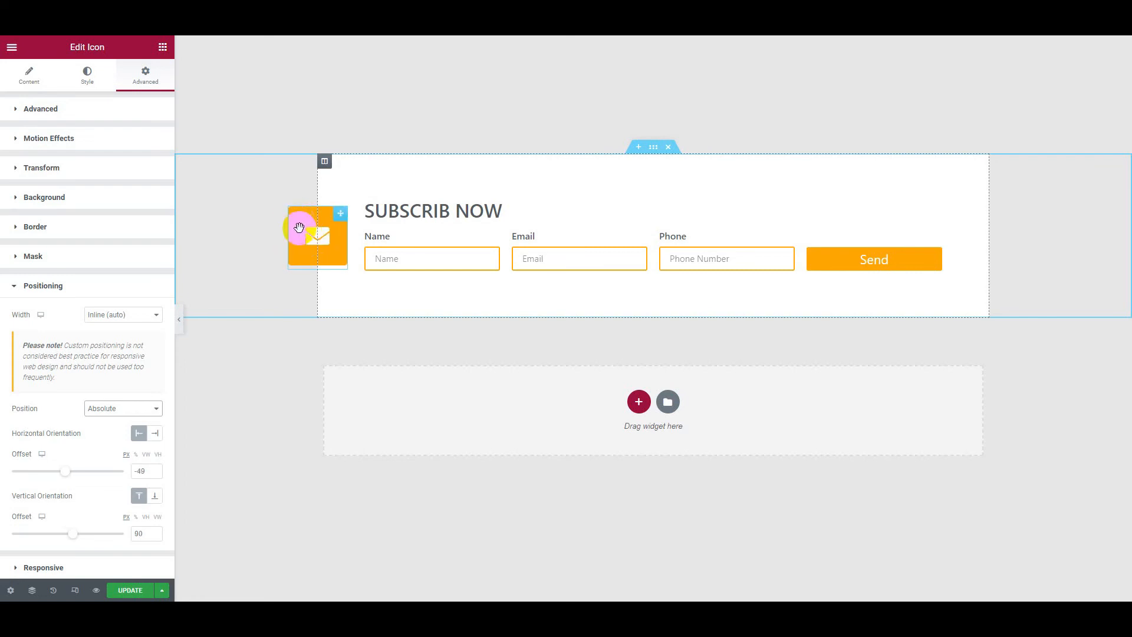
# Step: Try a linked padding of 200 px on all sides of the form column and undo it
pyautogui.click(324, 162)
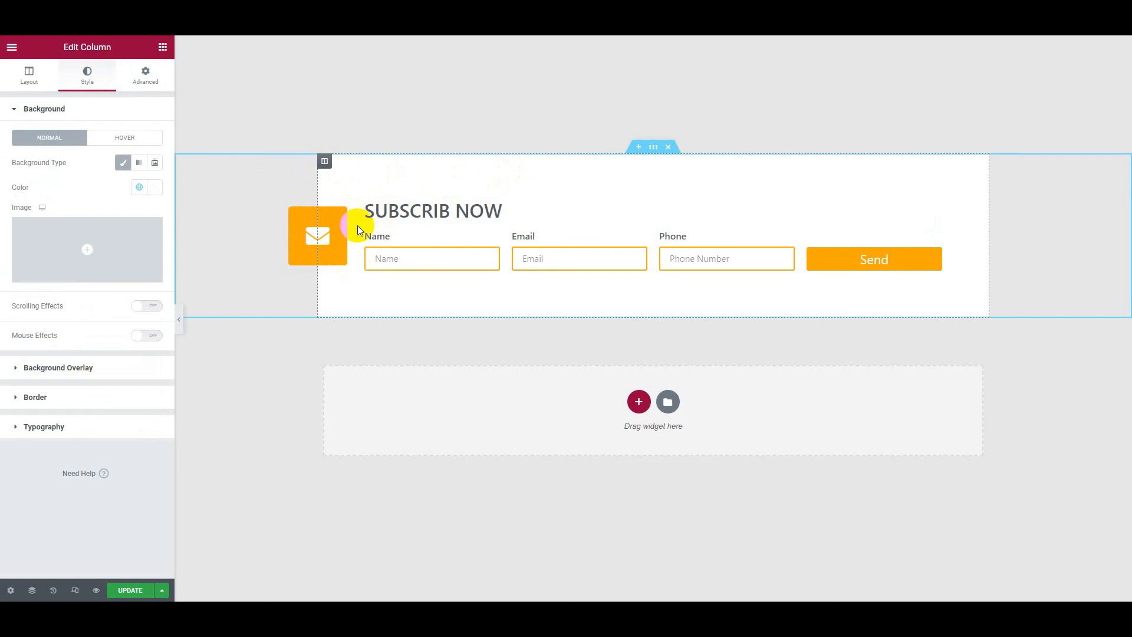
pyautogui.click(144, 73)
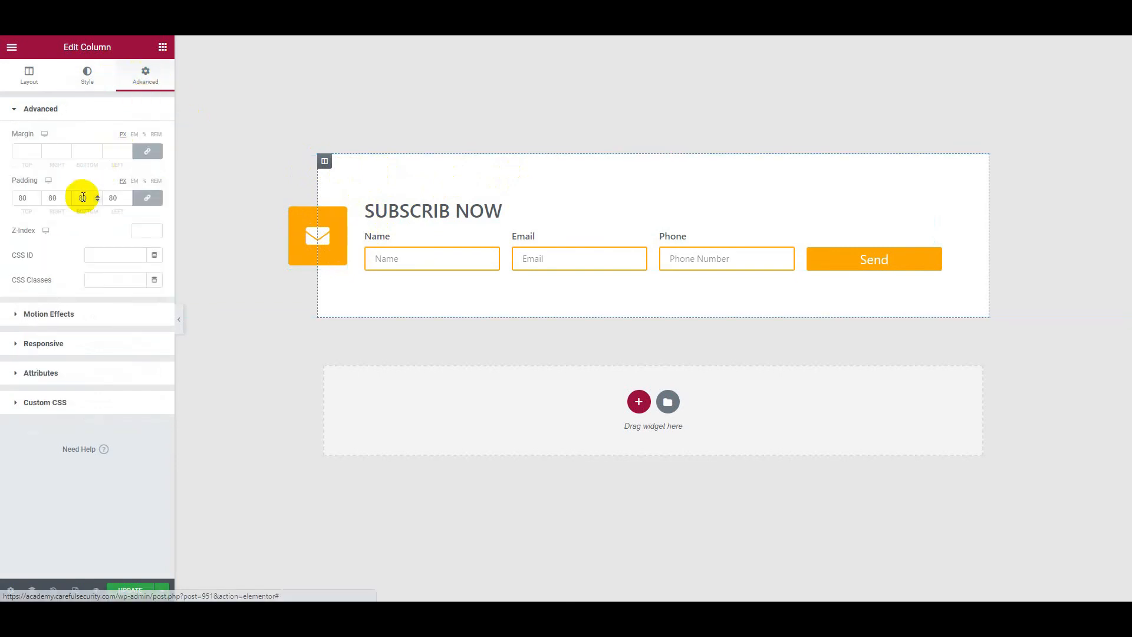
pyautogui.moveTo(112, 203); pyautogui.dragTo(94, 203)
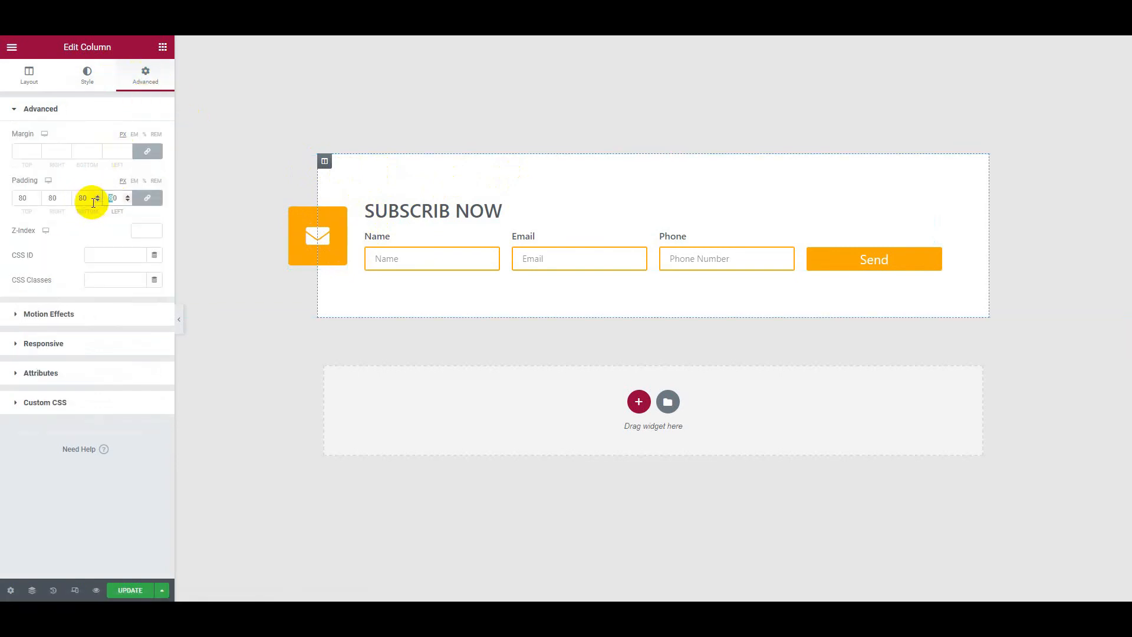
pyautogui.write('200')
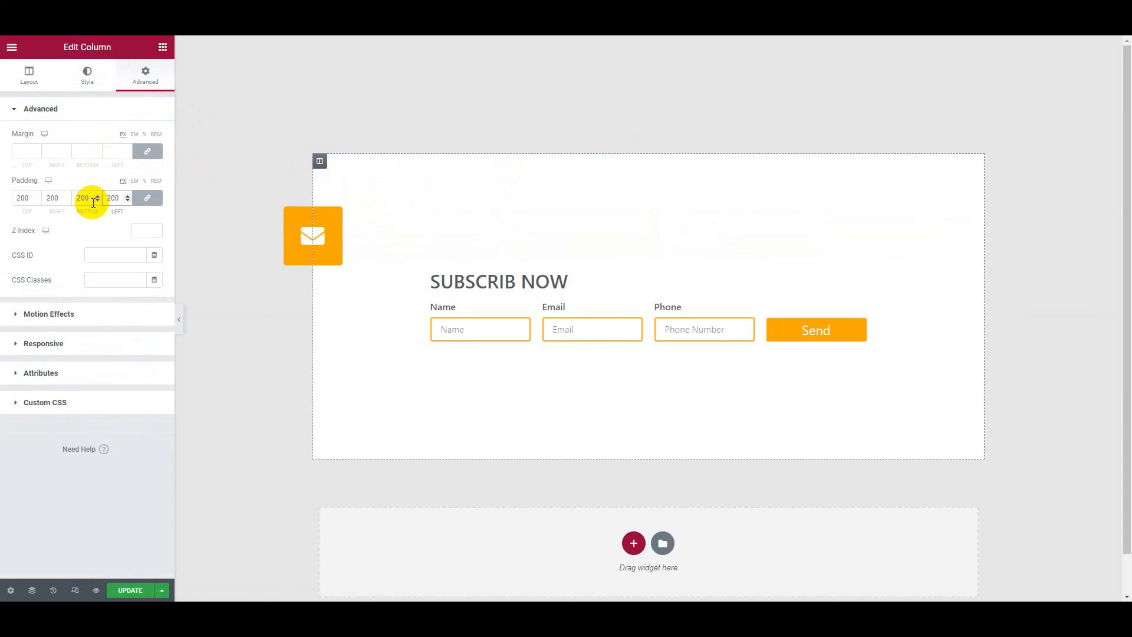
pyautogui.hotkey('ctrl', 'z')
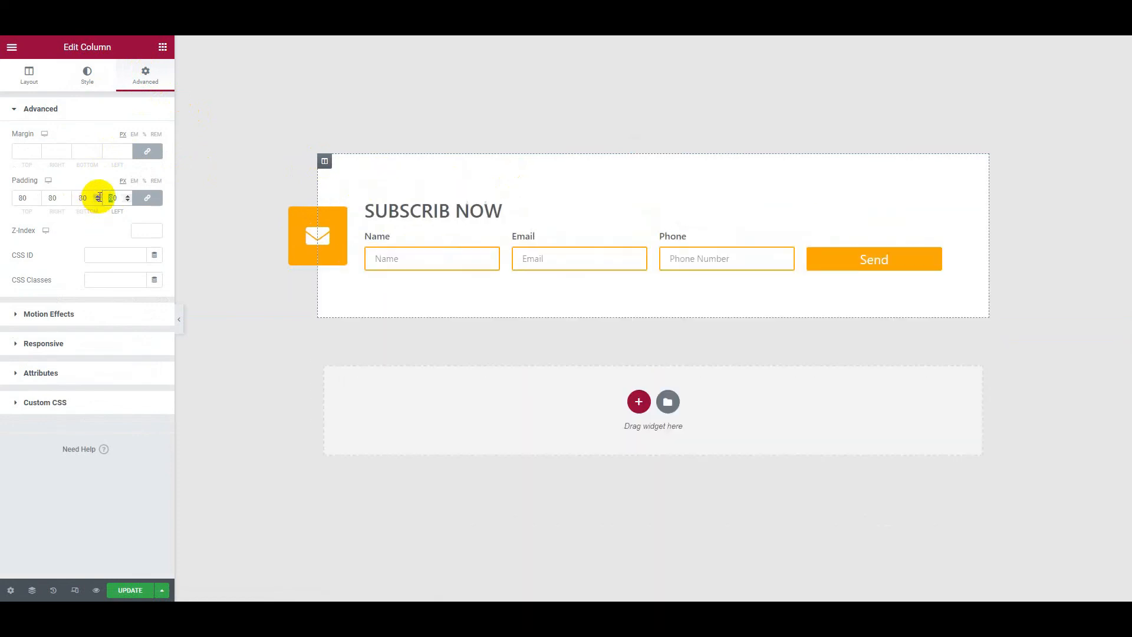
# Step: Unlink the form column's padding values so each side can be set separately
pyautogui.click(142, 199)
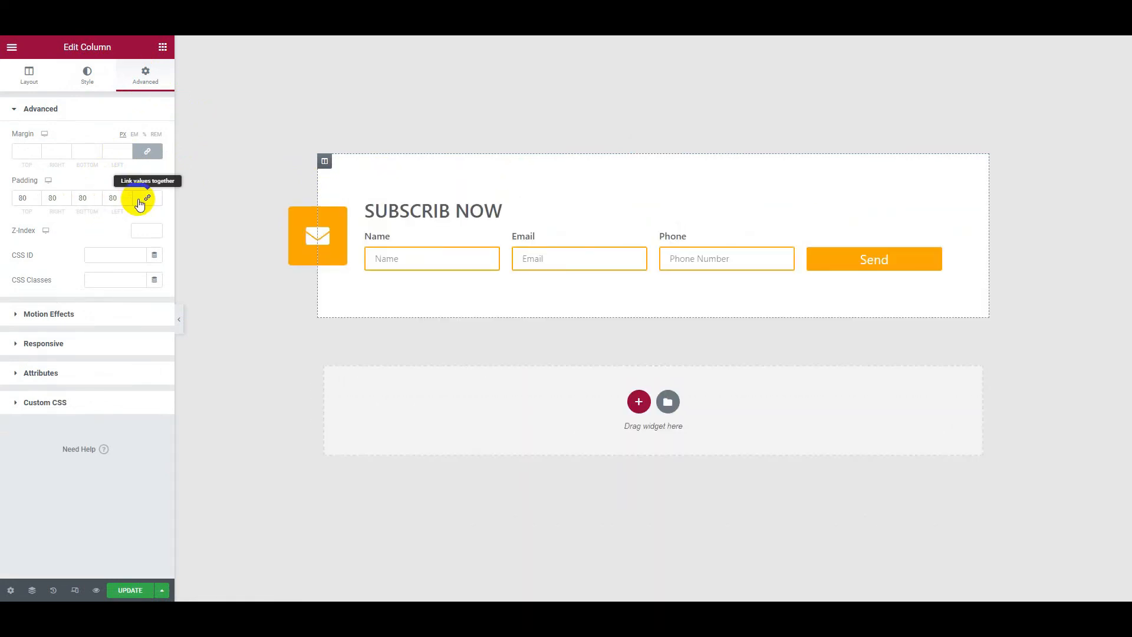
pyautogui.moveTo(114, 199); pyautogui.dragTo(93, 195)
pyautogui.write('20')
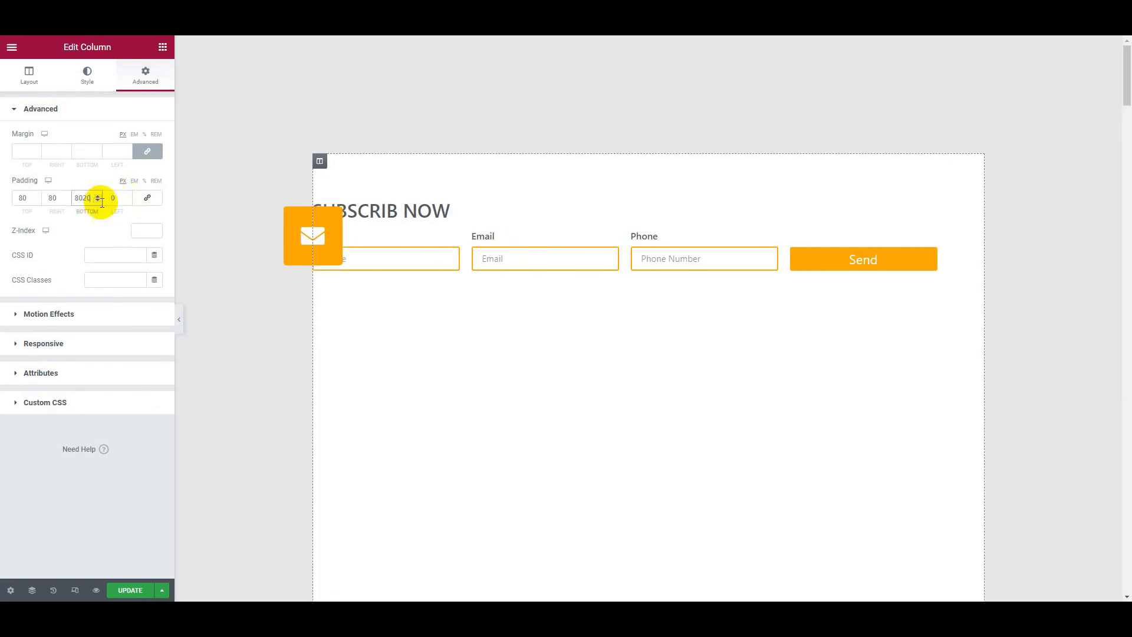
pyautogui.press('BackSpace')
pyautogui.hotkey('ctrl', 'z')
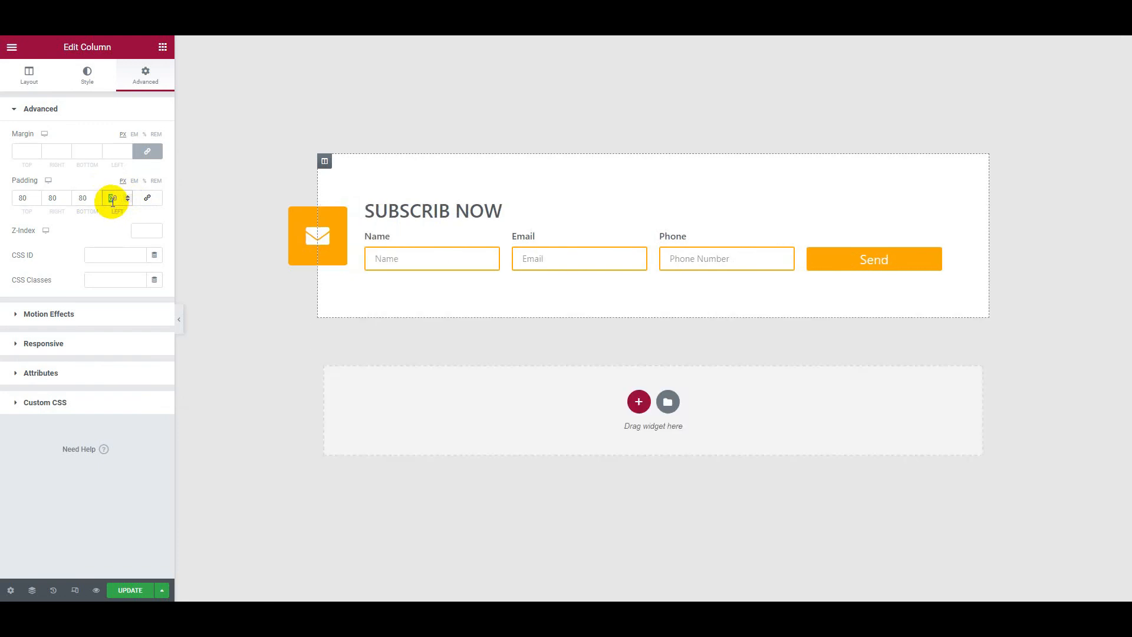
# Step: Set only the form column's left padding to 150 px
pyautogui.moveTo(117, 199); pyautogui.dragTo(106, 199)
pyautogui.write('200')
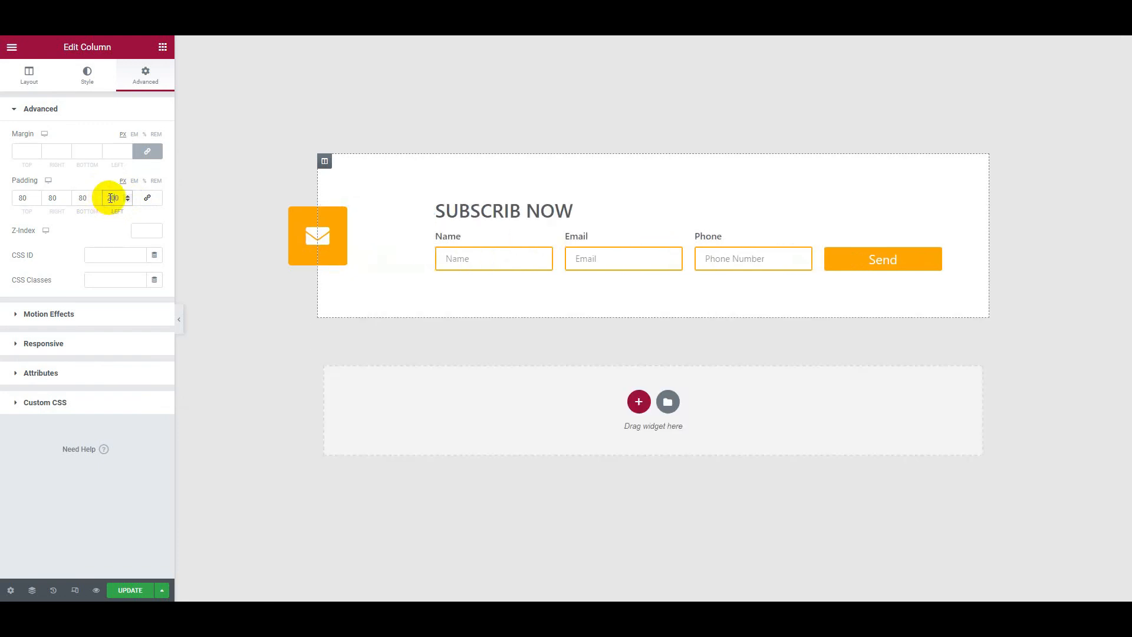
pyautogui.click(112, 197)
pyautogui.write('150')
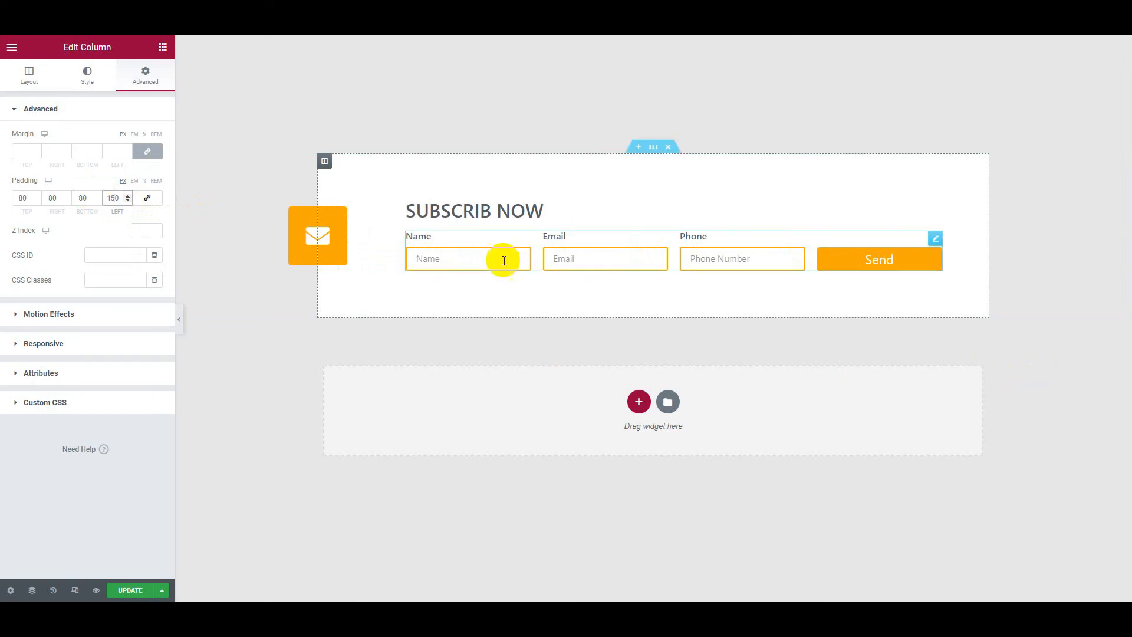
# Step: Preview the section without the editing controls and compare it with the reference image Screenshot_1.png in Photos, then return to editing
pyautogui.click(327, 232)
pyautogui.click(178, 319)
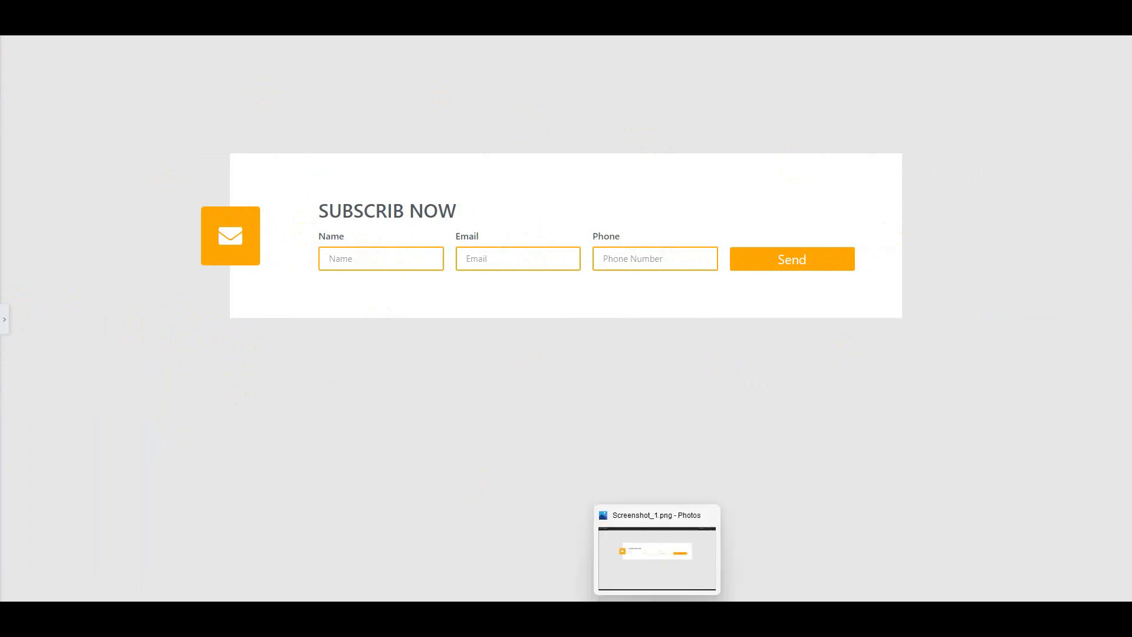
pyautogui.click(657, 618)
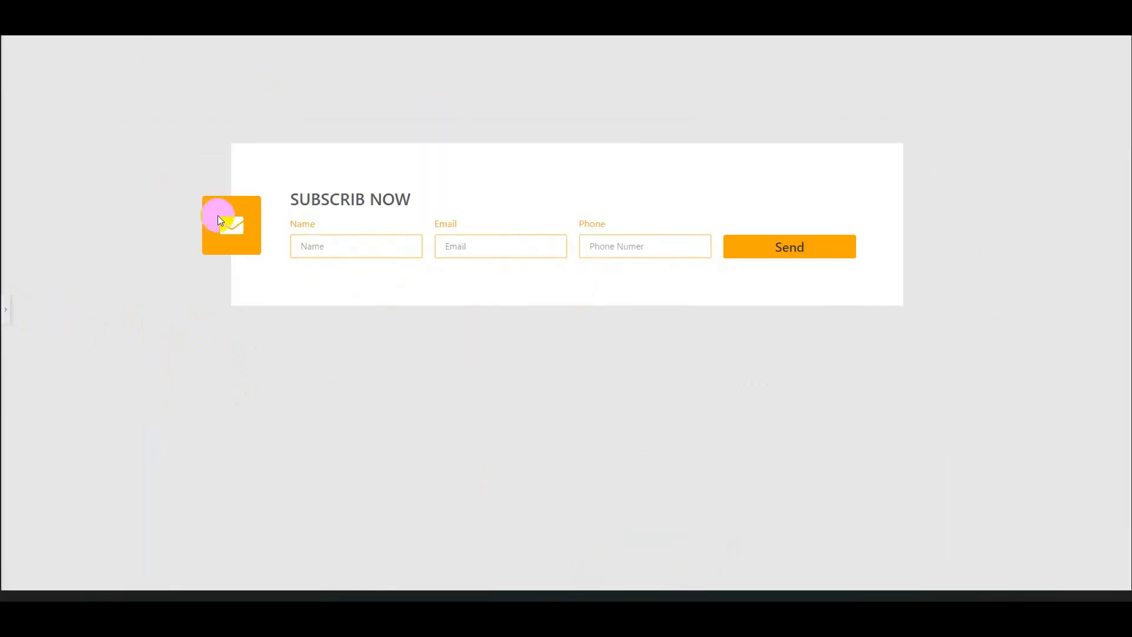
pyautogui.click(1066, 13)
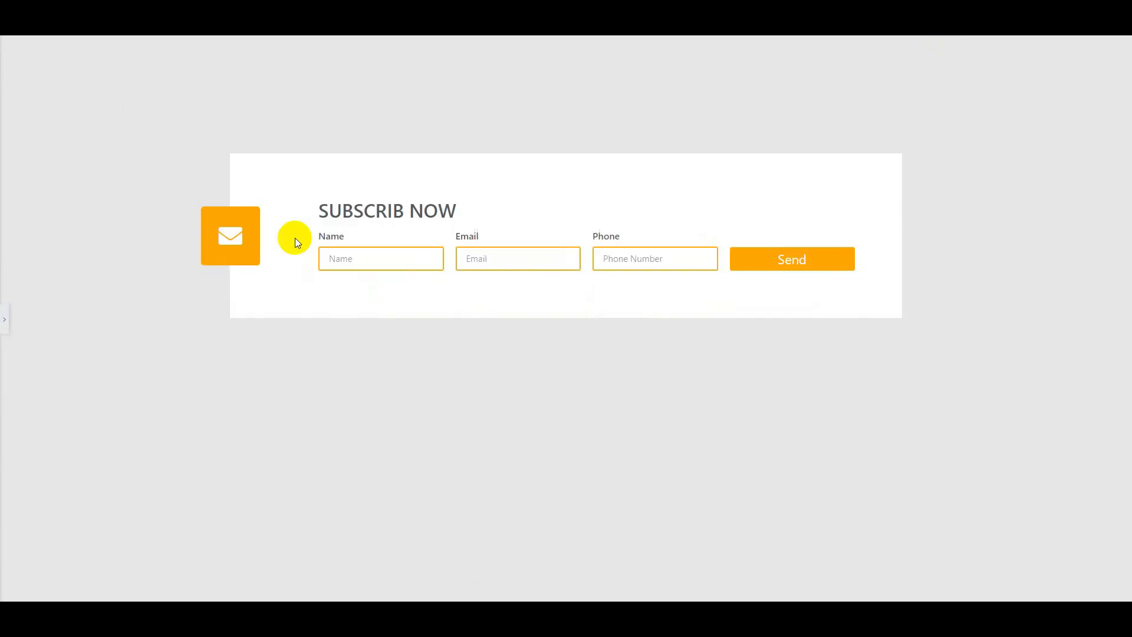
pyautogui.click(5, 309)
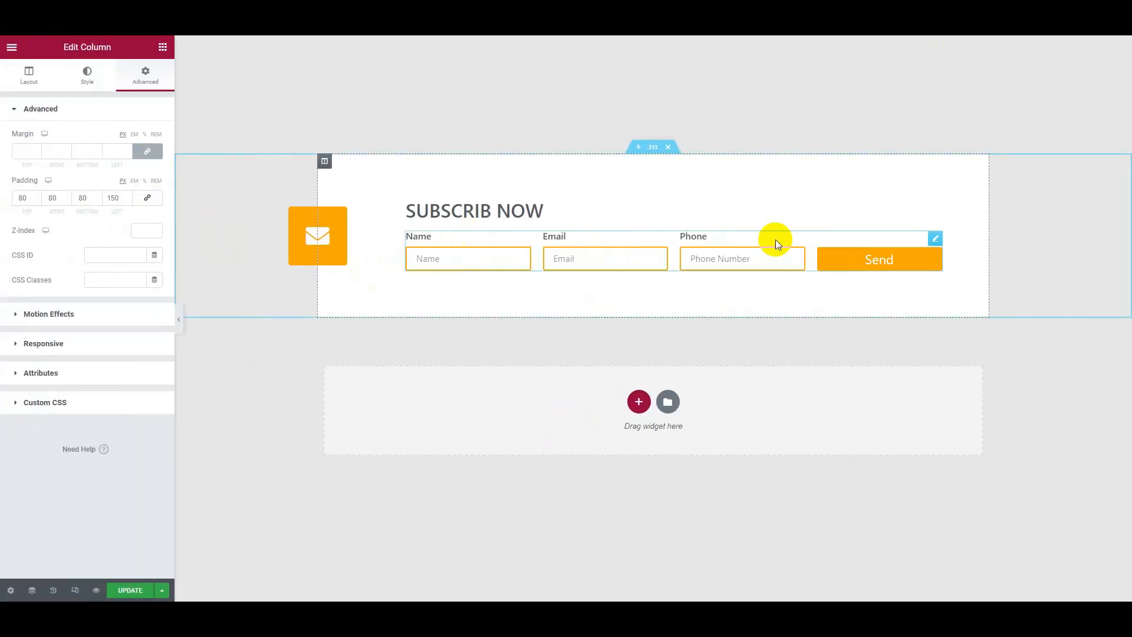
# Step: Set the form's label text color to the global ORANGE color and preview the section
pyautogui.click(935, 239)
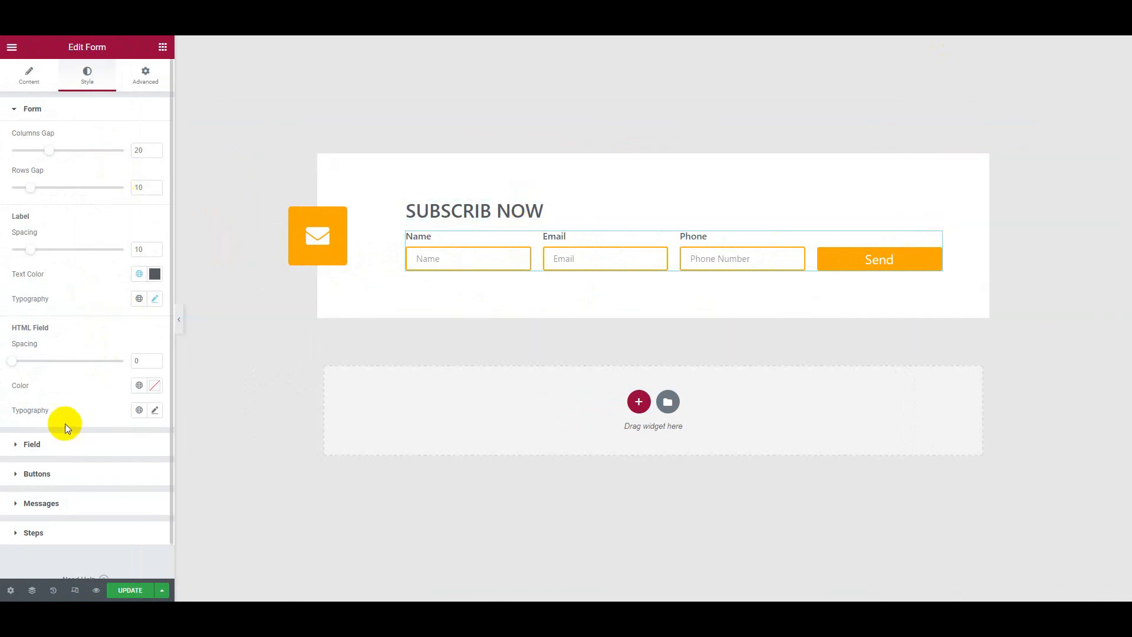
pyautogui.click(139, 274)
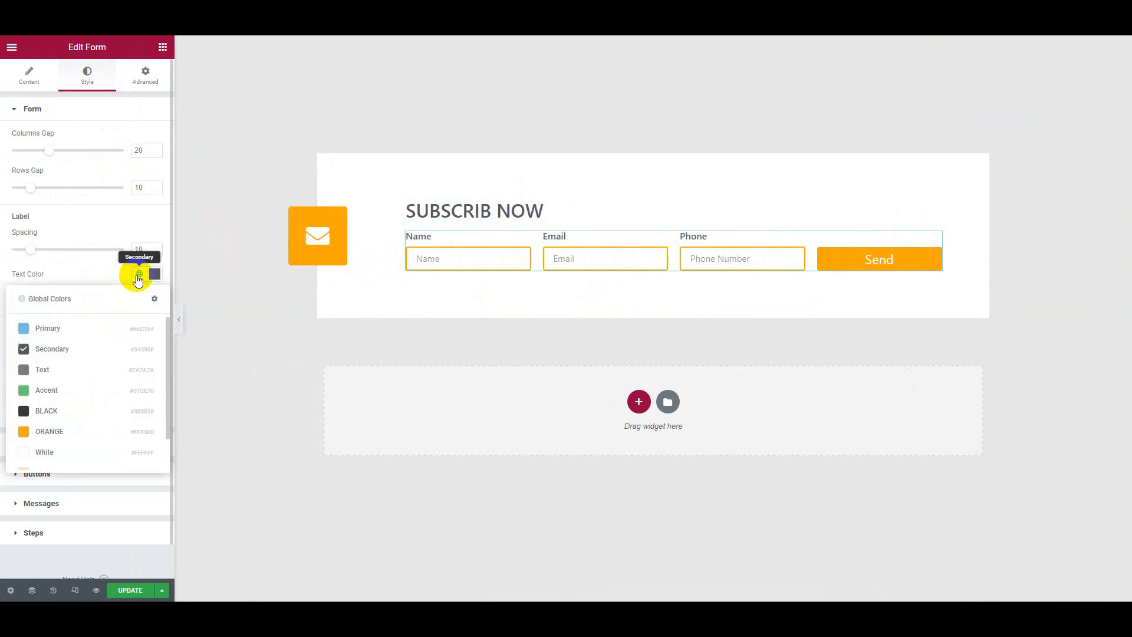
pyautogui.click(53, 437)
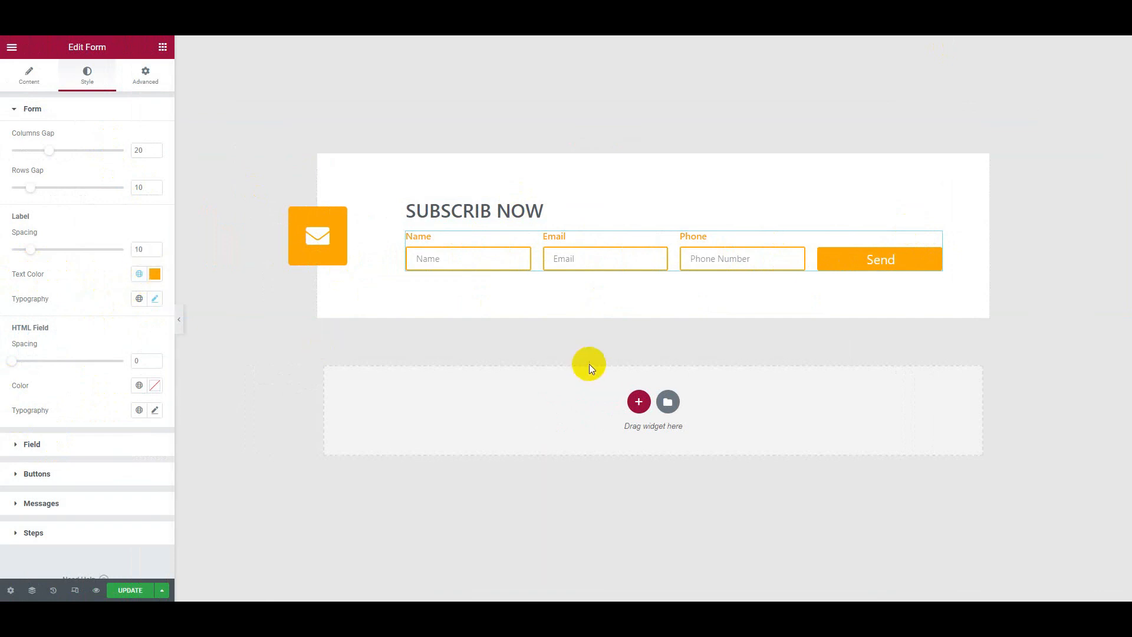
pyautogui.click(179, 322)
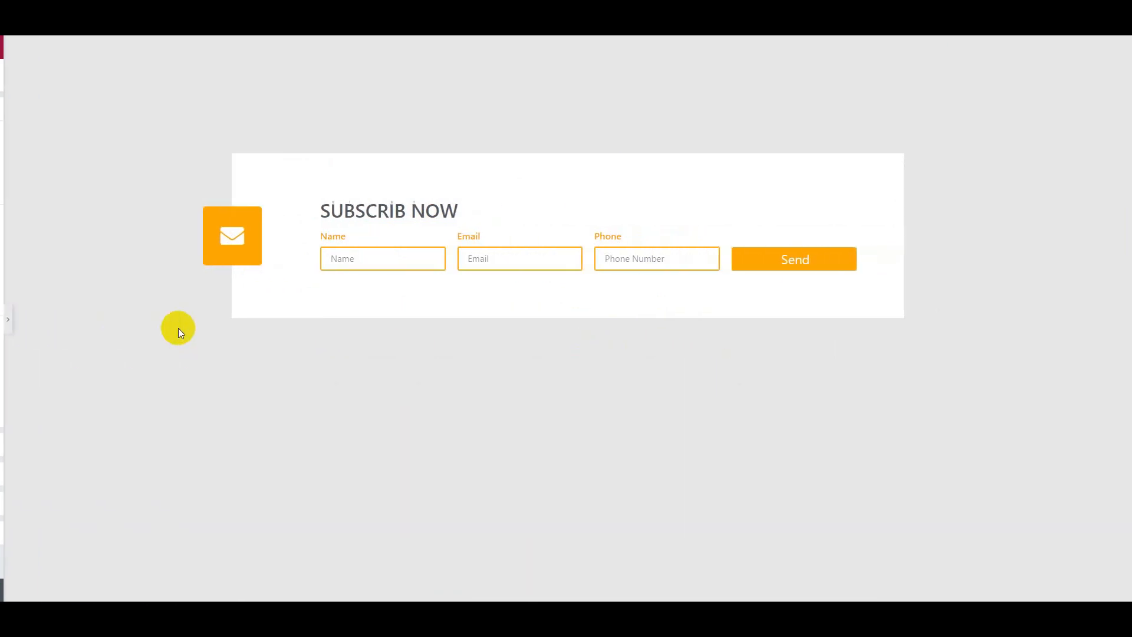